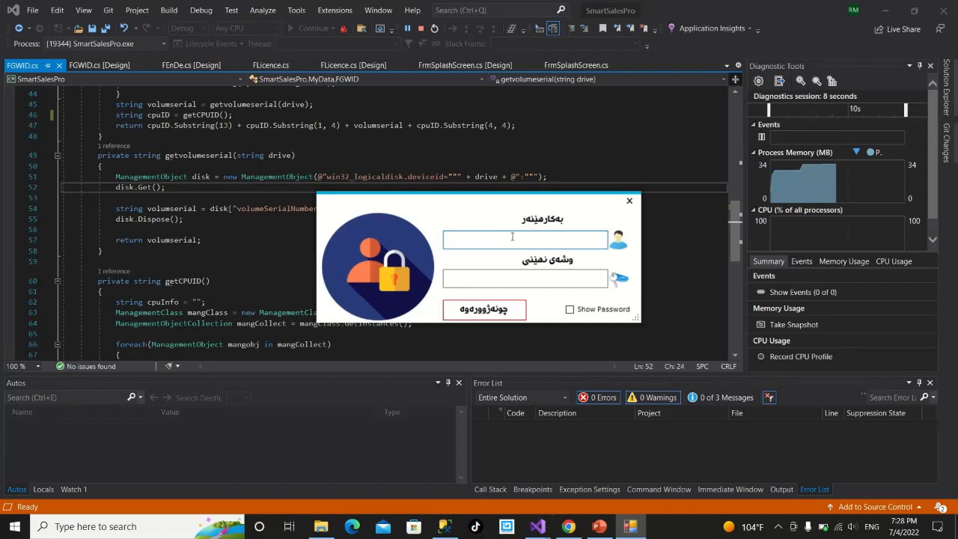
Sign in with the user's username and password to reach the main sales dashboard.
text(e)
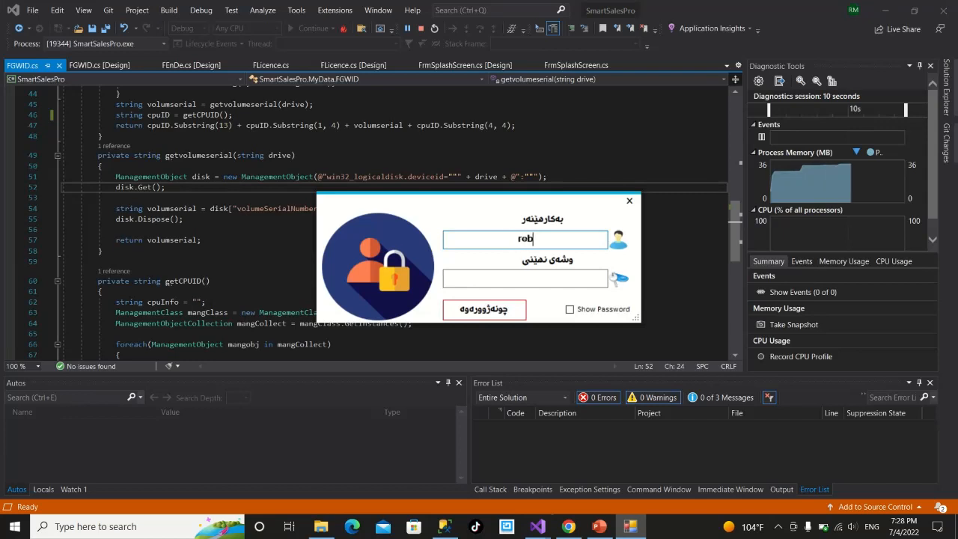
text(bwar)
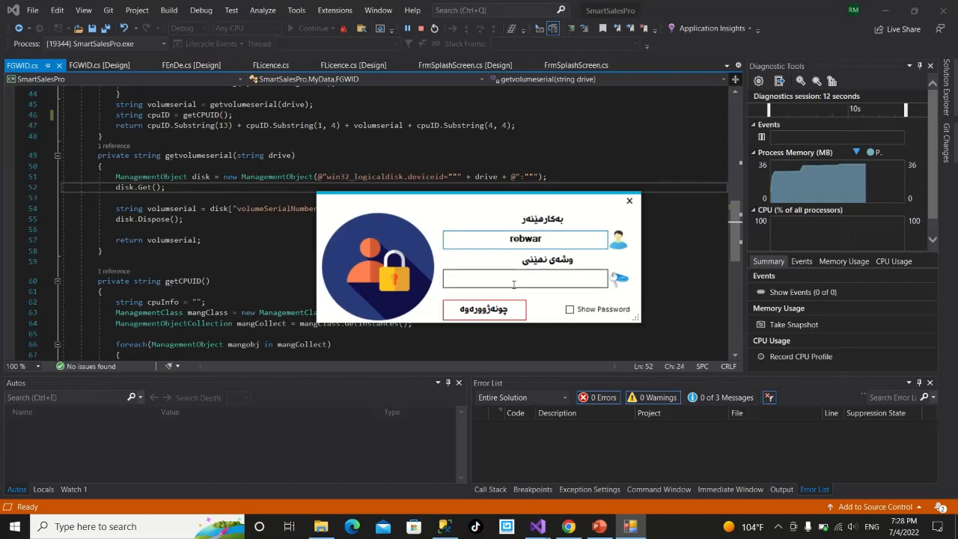
click(514, 284)
key(Return)
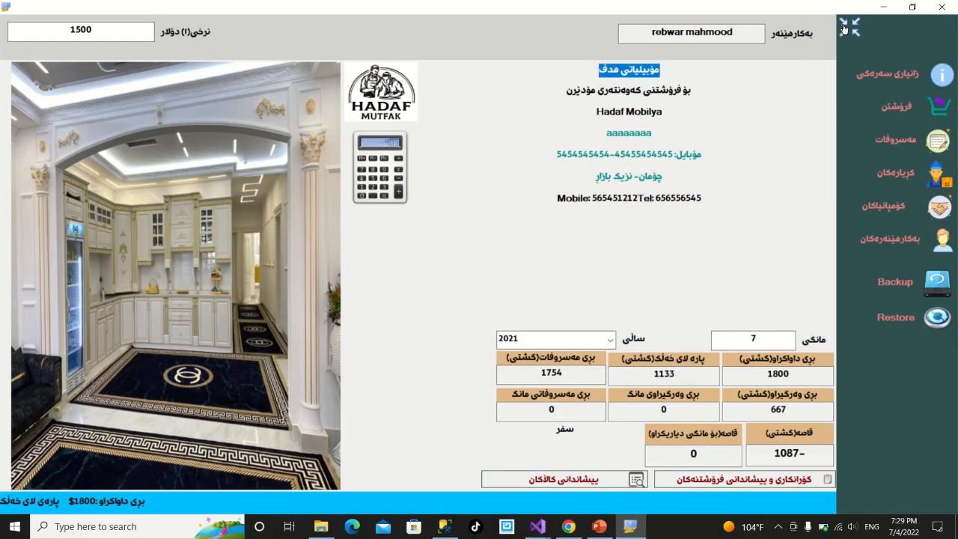
Collapse and re-expand the side menu, then save the shop information unchanged.
click(844, 28)
click(938, 35)
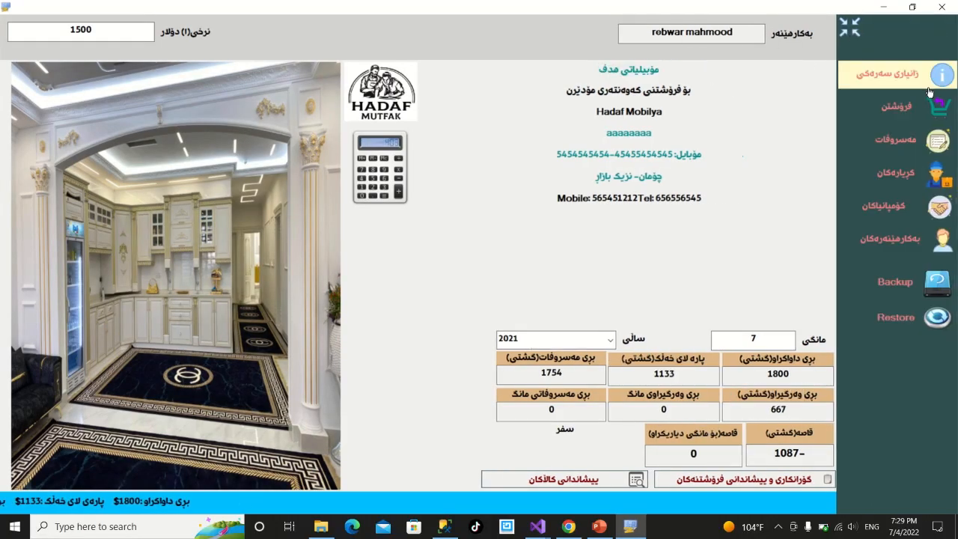
click(897, 74)
click(550, 410)
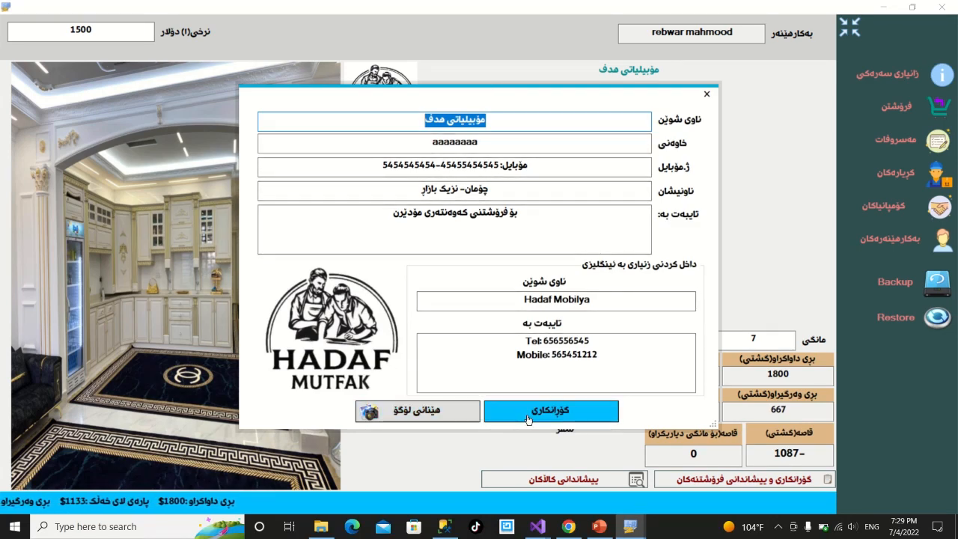
click(533, 308)
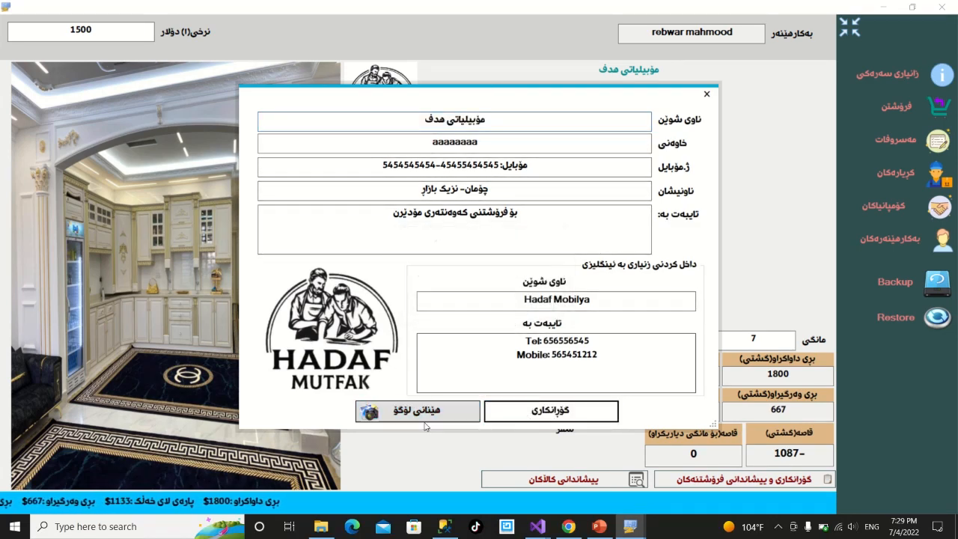
Cancel the logo picker, close the shop information, and open the sales entry form.
key(Return)
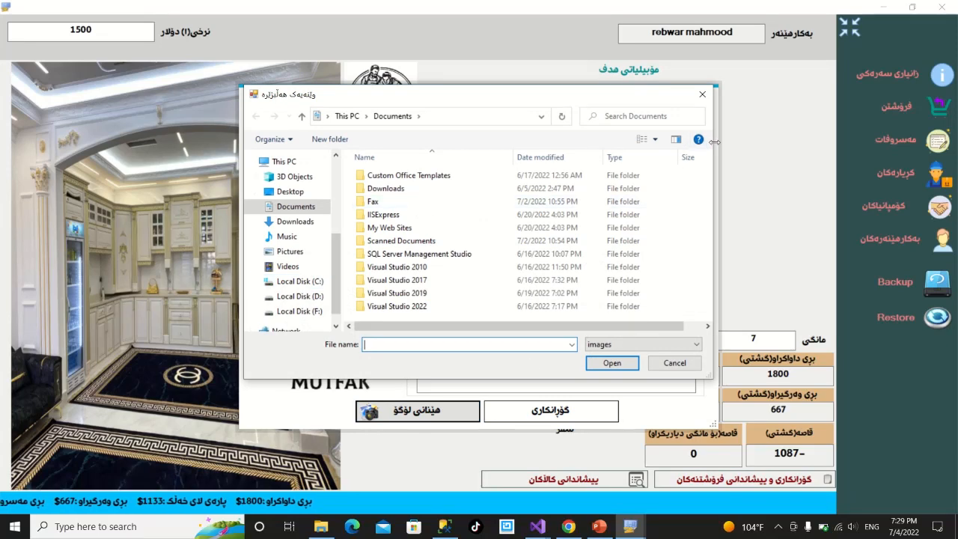
click(701, 95)
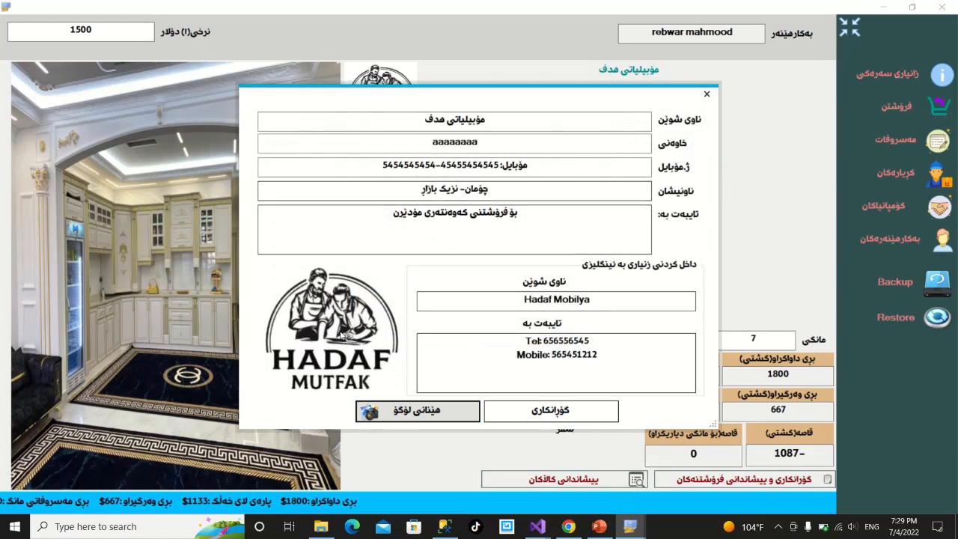
click(706, 94)
click(864, 114)
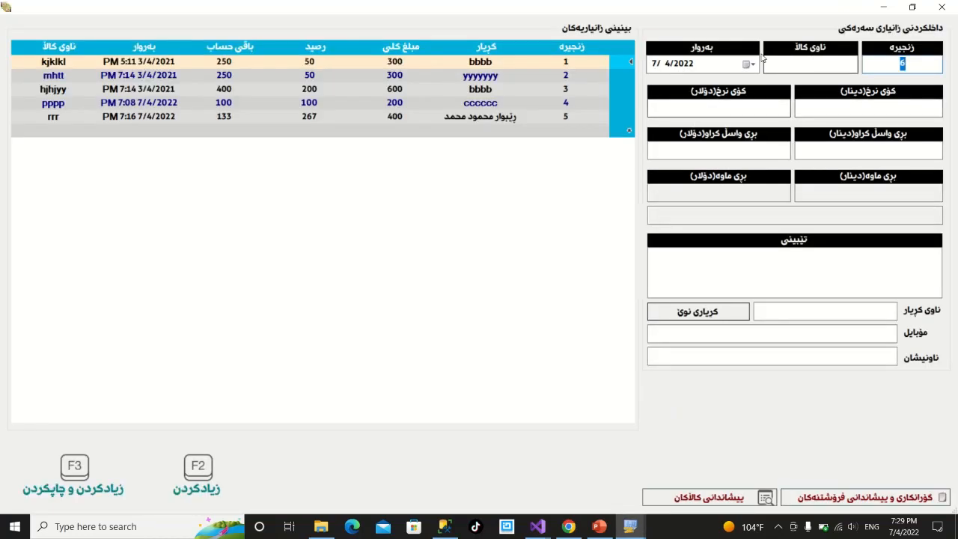
Enter item aa with a 300000-dinar total price and 150000 dinars paid.
click(843, 66)
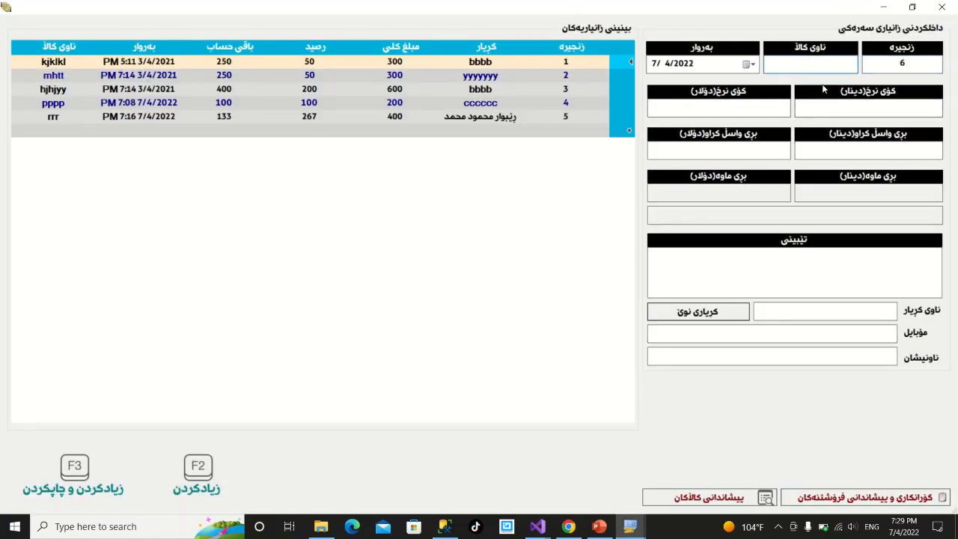
click(869, 107)
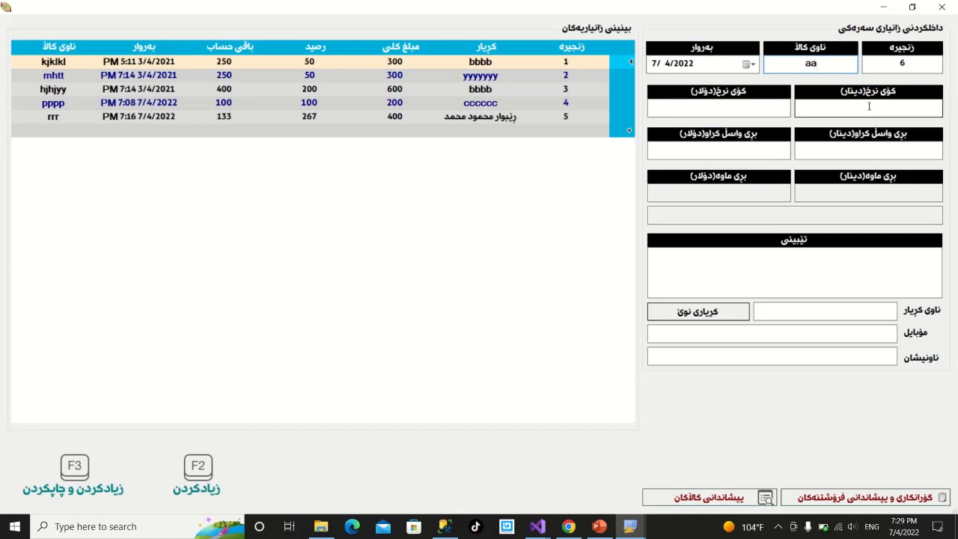
text(30)
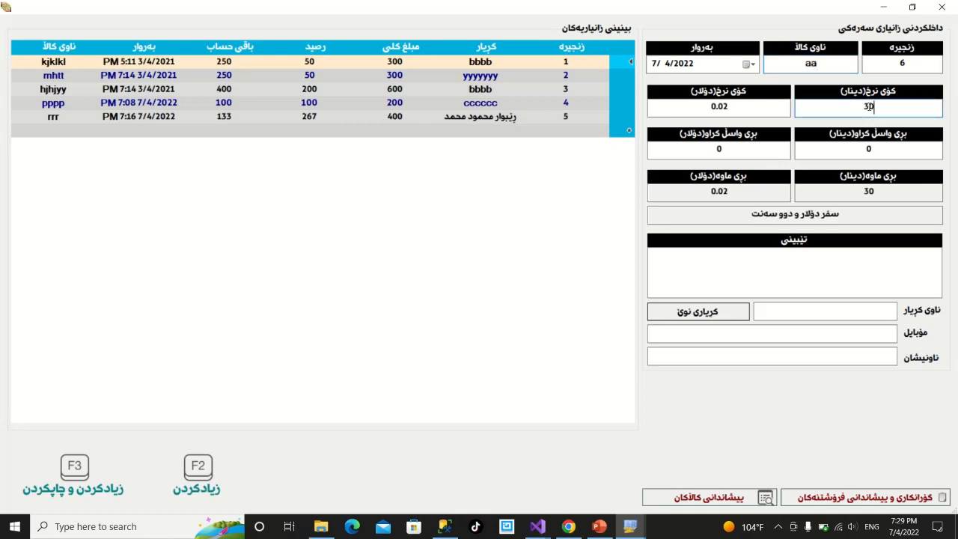
text(0000)
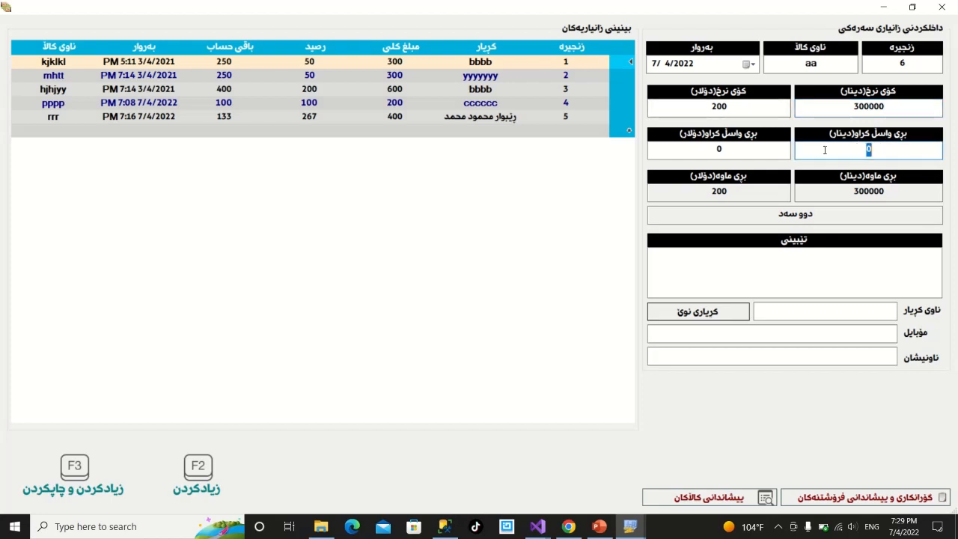
text(100000)
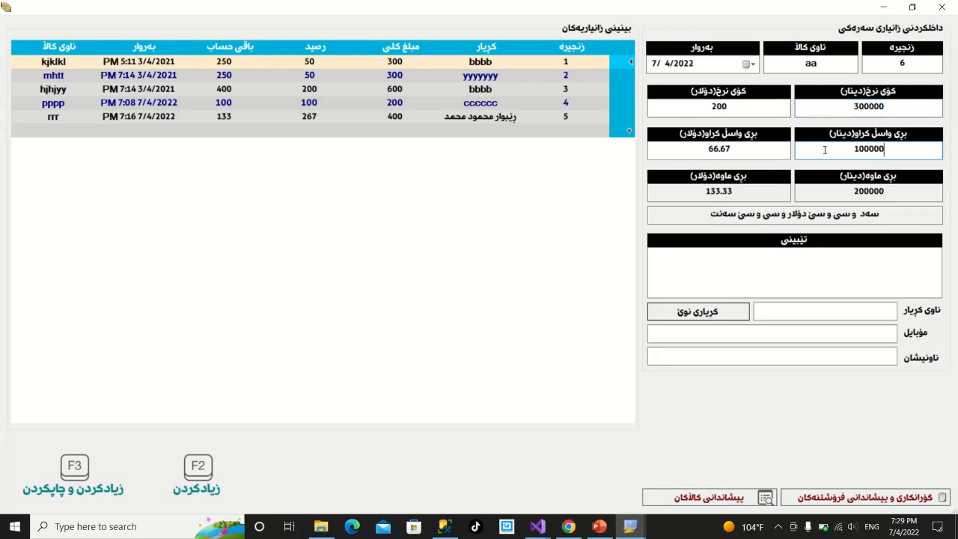
key(BackSpace)
key(BackSpace)
key(BackSpace)
key(BackSpace)
key(BackSpace)
text(5)
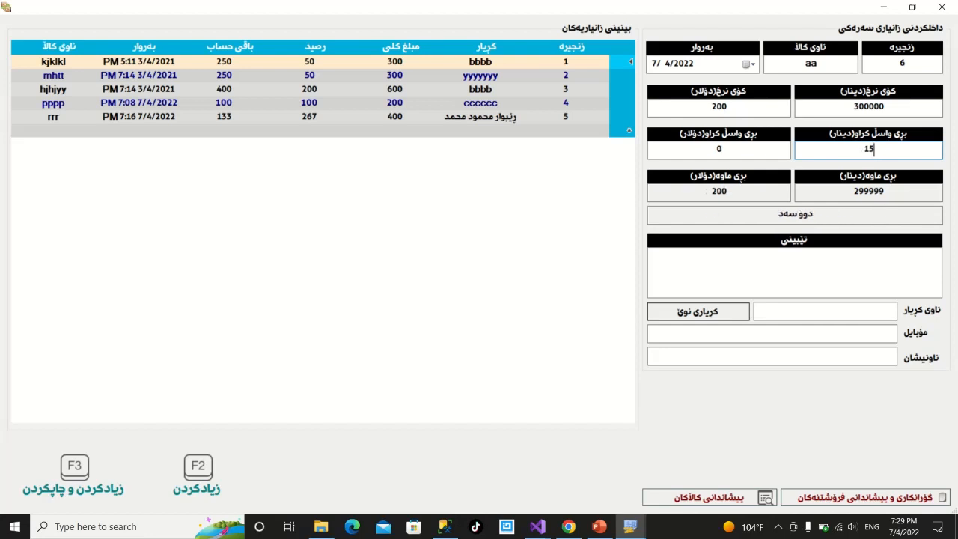
text(0000)
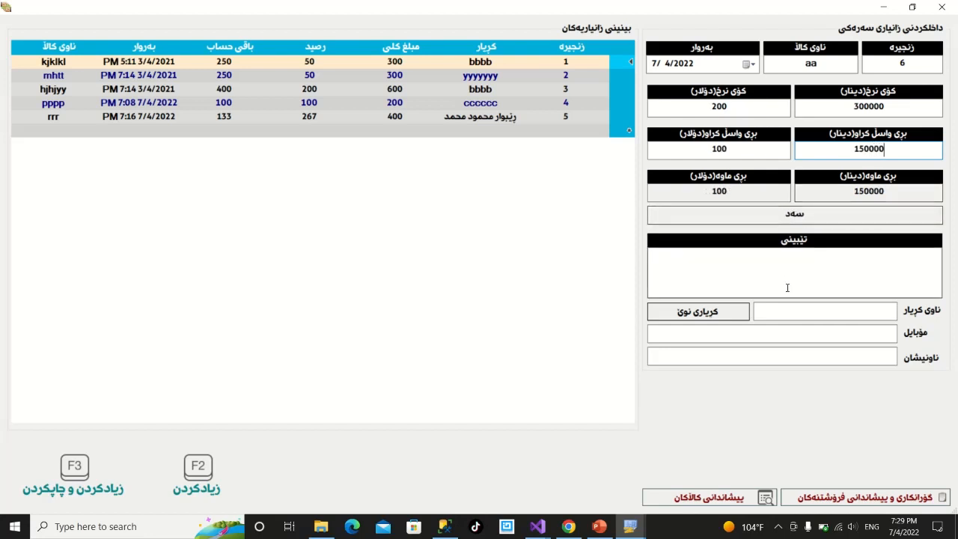
Pick the existing customer suggested for 'c', add sale 6 with F2, and close the form.
click(812, 313)
text(c)
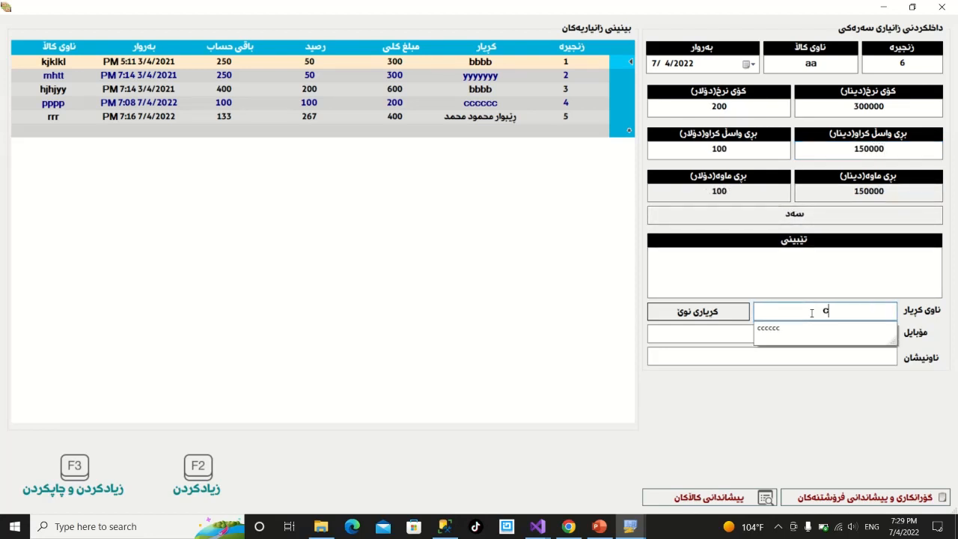
key(Down)
key(Return)
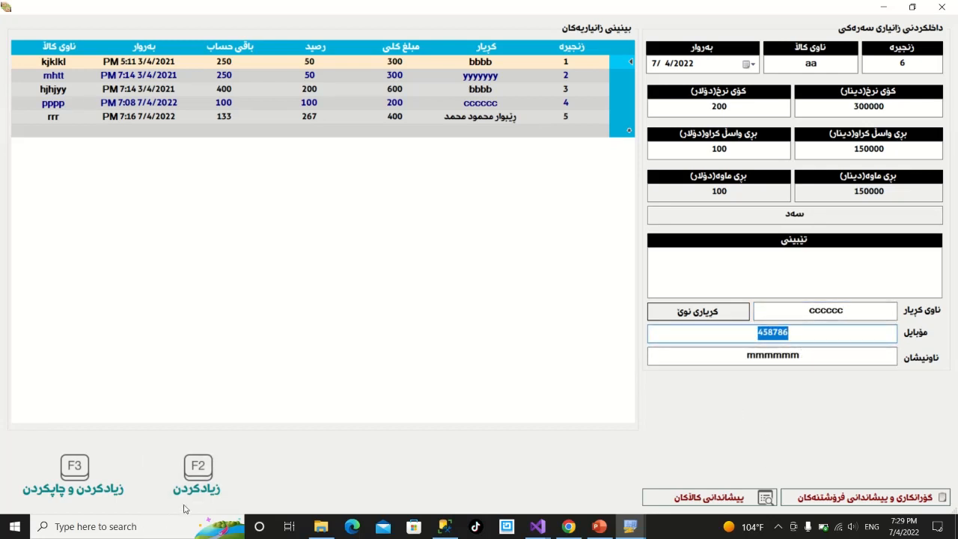
key(shift+Tab)
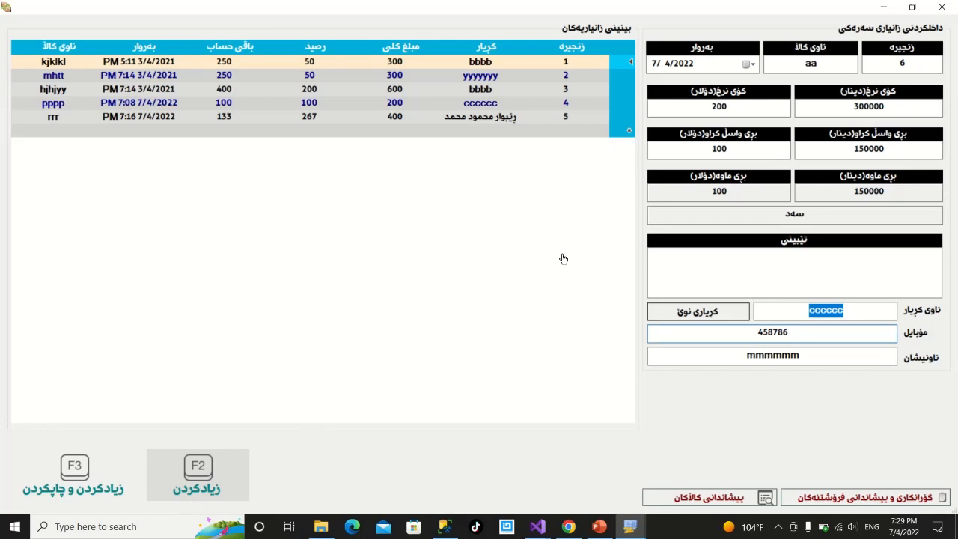
key(F2)
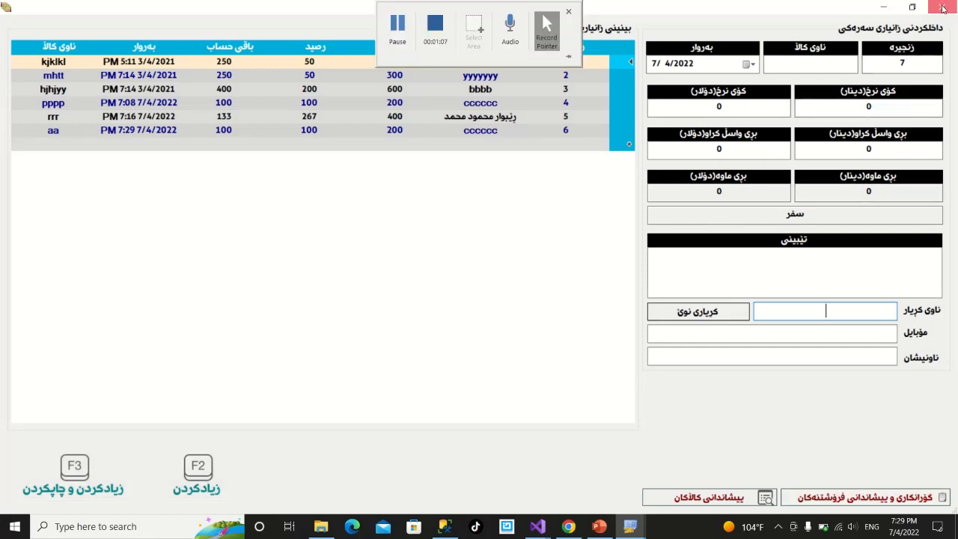
click(942, 7)
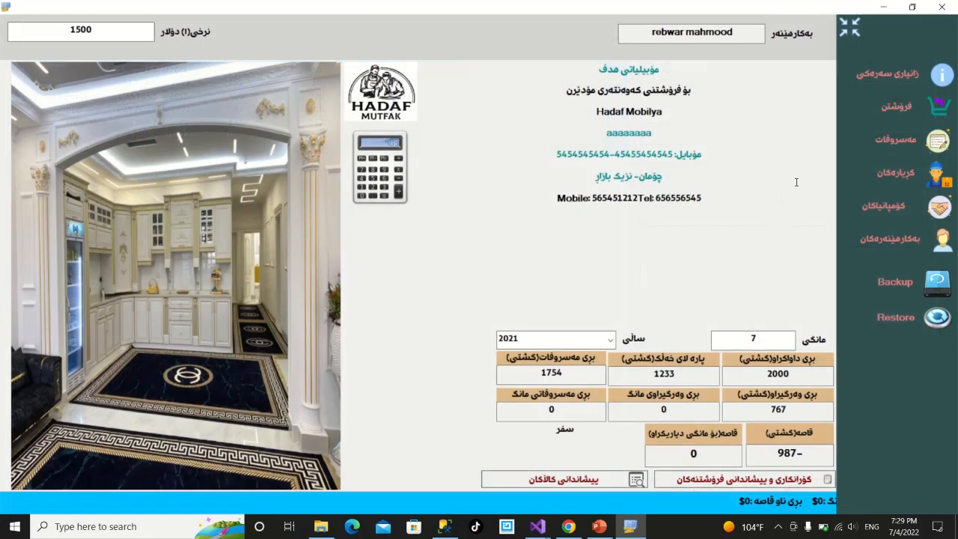
Add new customer bb with mobile 55 in the customers window.
click(898, 174)
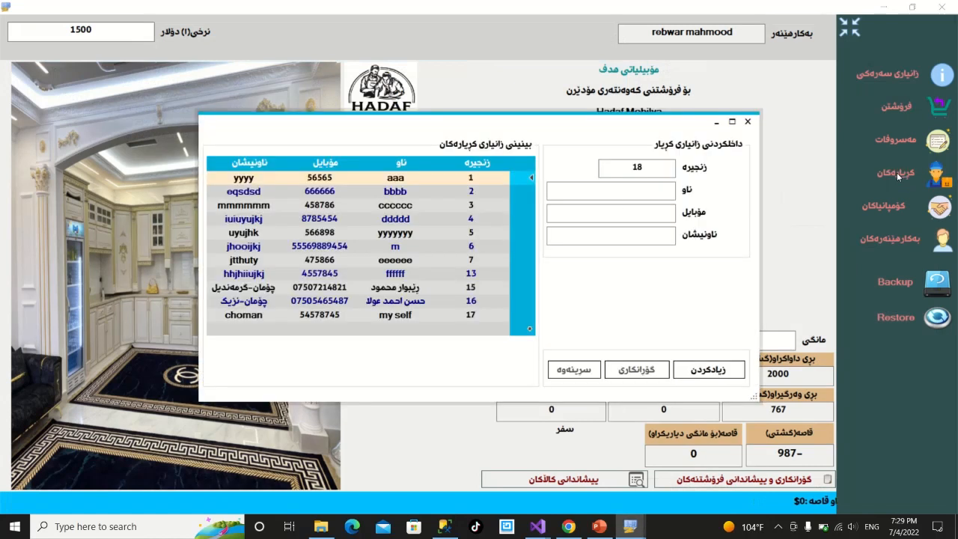
click(599, 196)
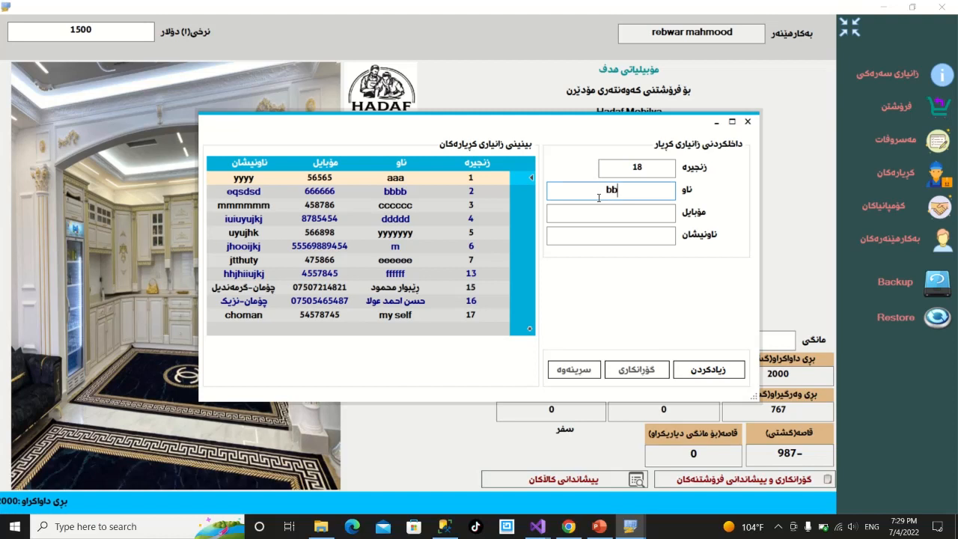
text(bb)
click(618, 213)
text(55454)
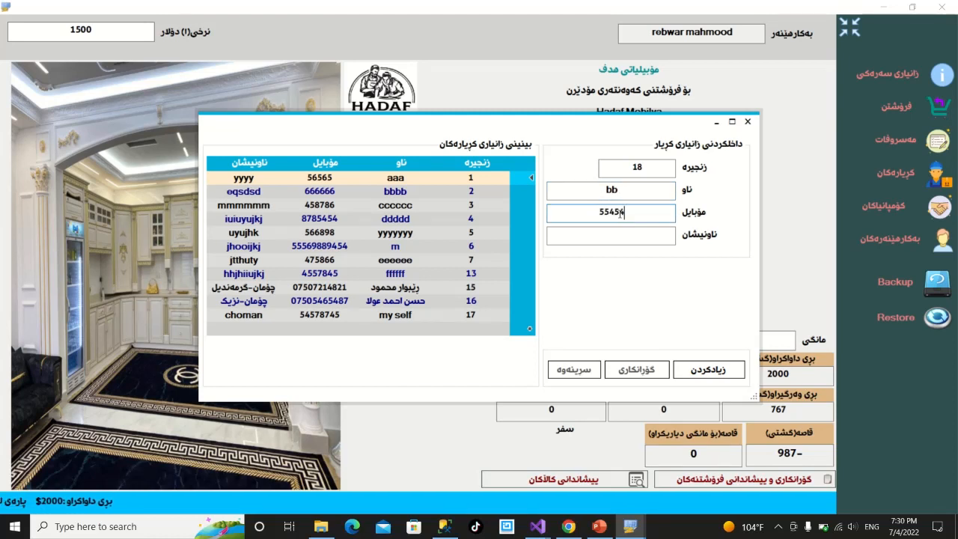
click(614, 235)
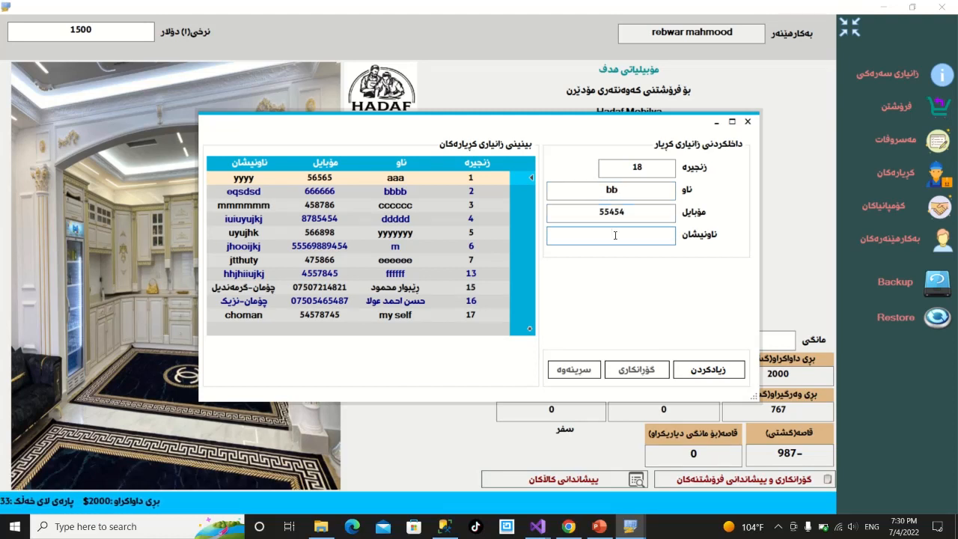
click(685, 371)
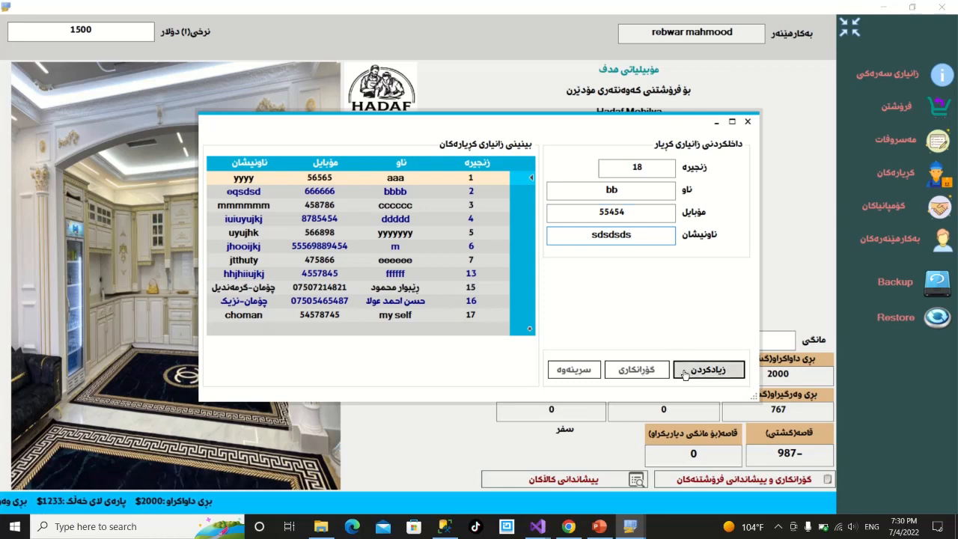
click(518, 327)
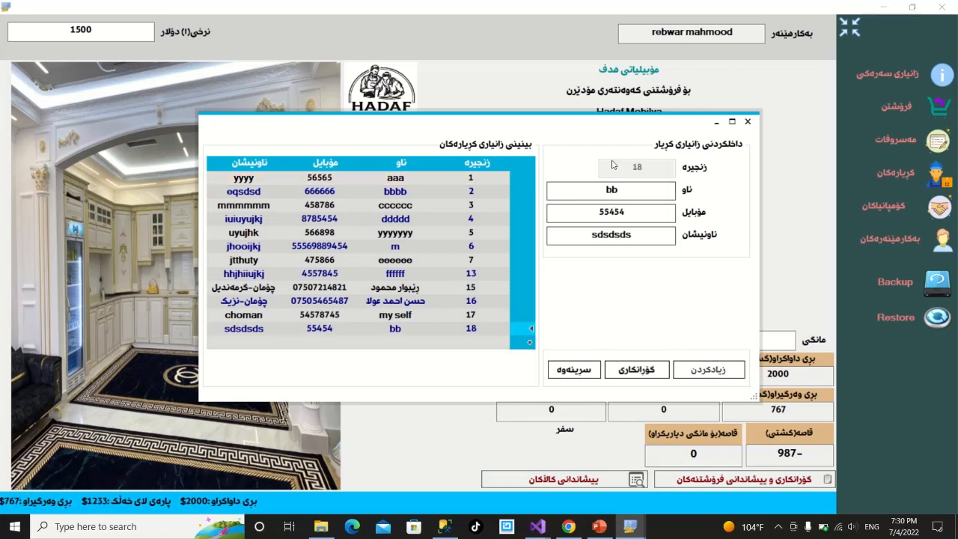
click(623, 369)
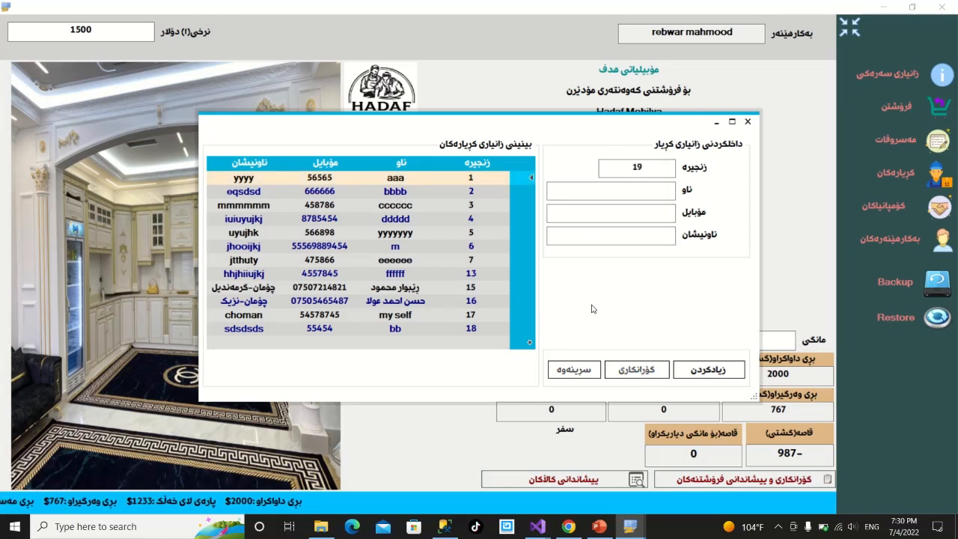
Change customer 18's mobile to 444444, then delete customer 18.
click(514, 329)
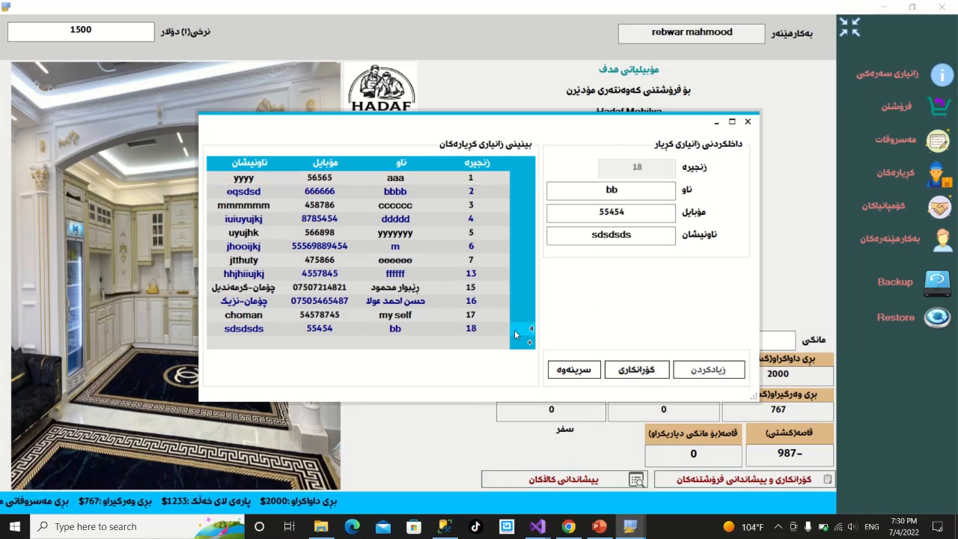
click(626, 212)
drag(626, 211, 581, 211)
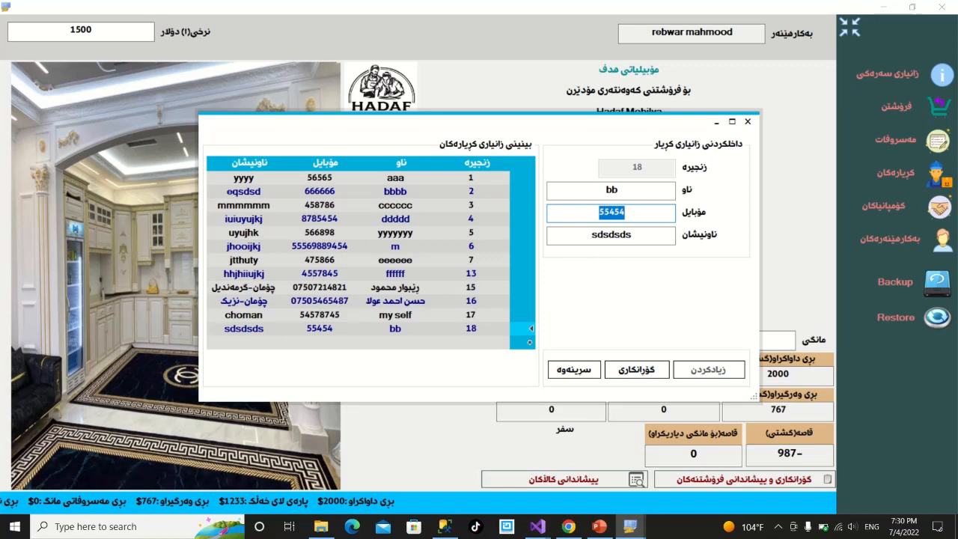
text(444444)
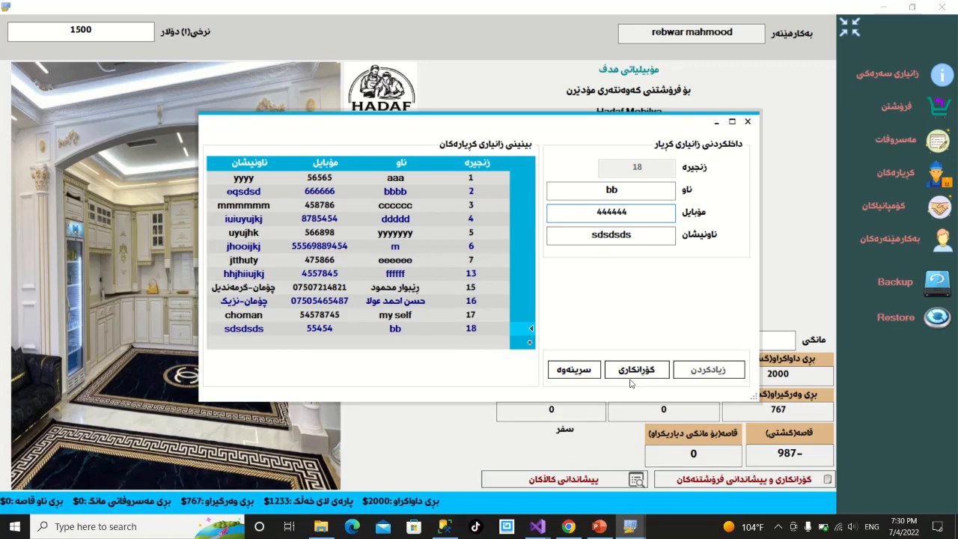
click(636, 369)
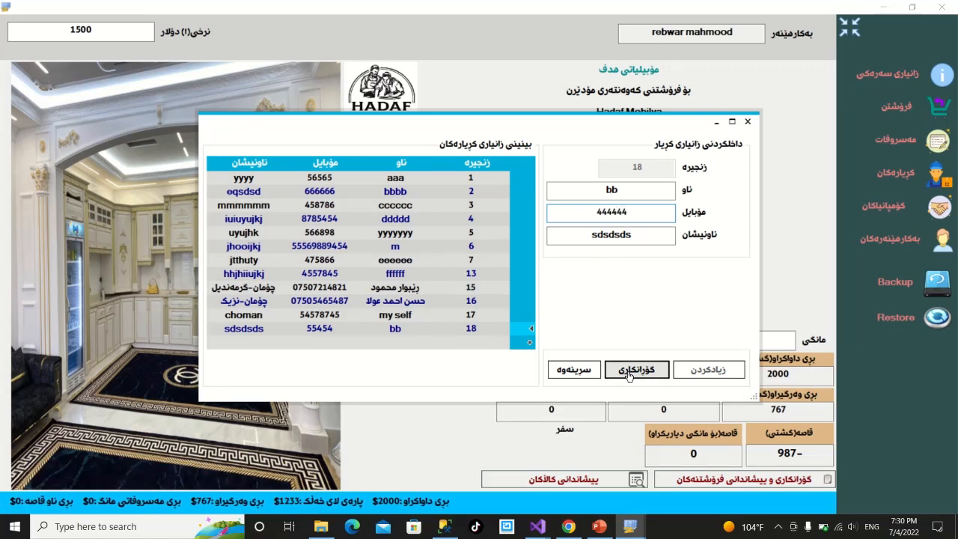
click(514, 329)
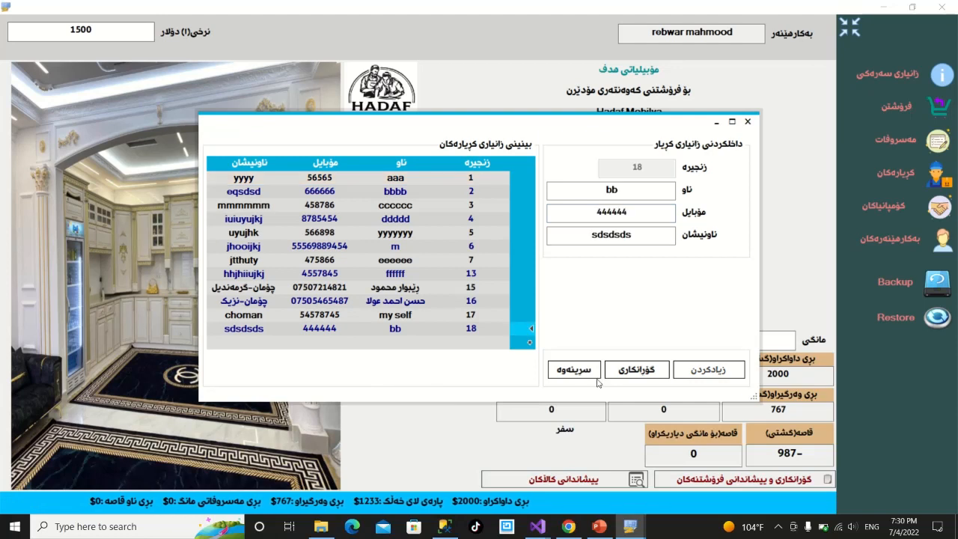
click(573, 368)
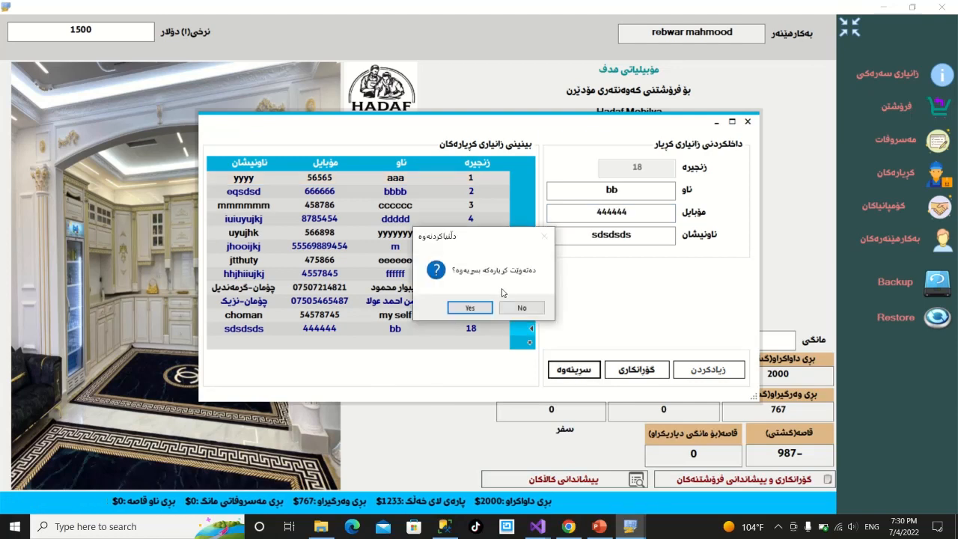
click(469, 307)
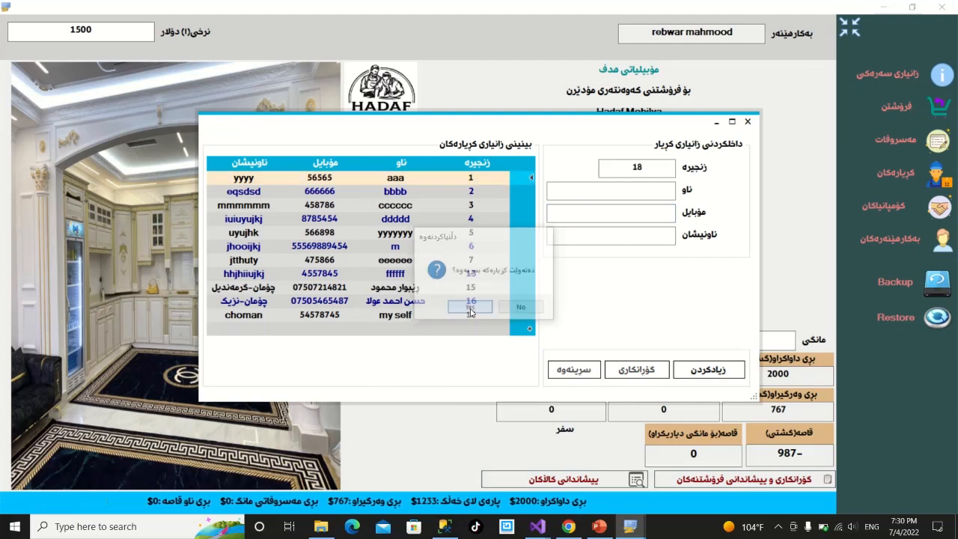
Close customers, view company aa in the companies list, then open the users window.
click(747, 121)
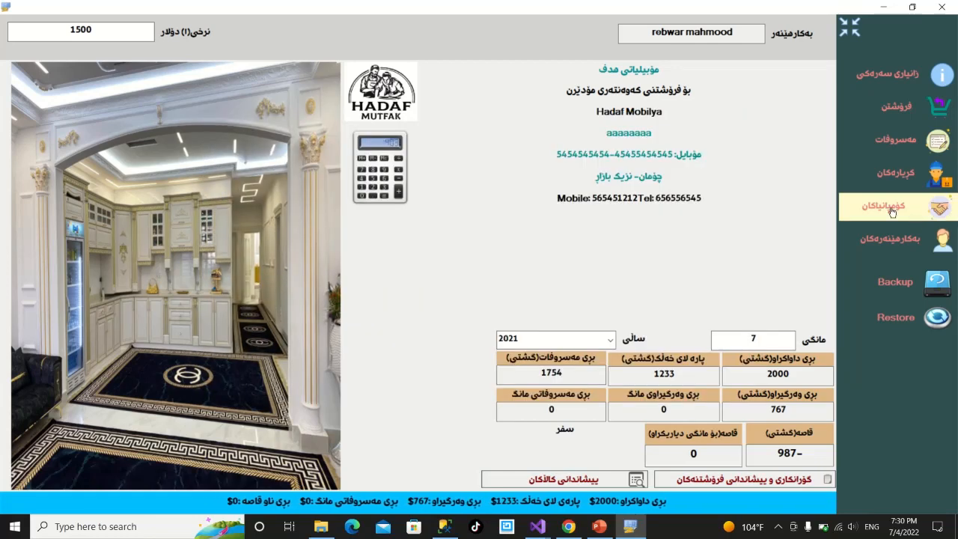
click(891, 212)
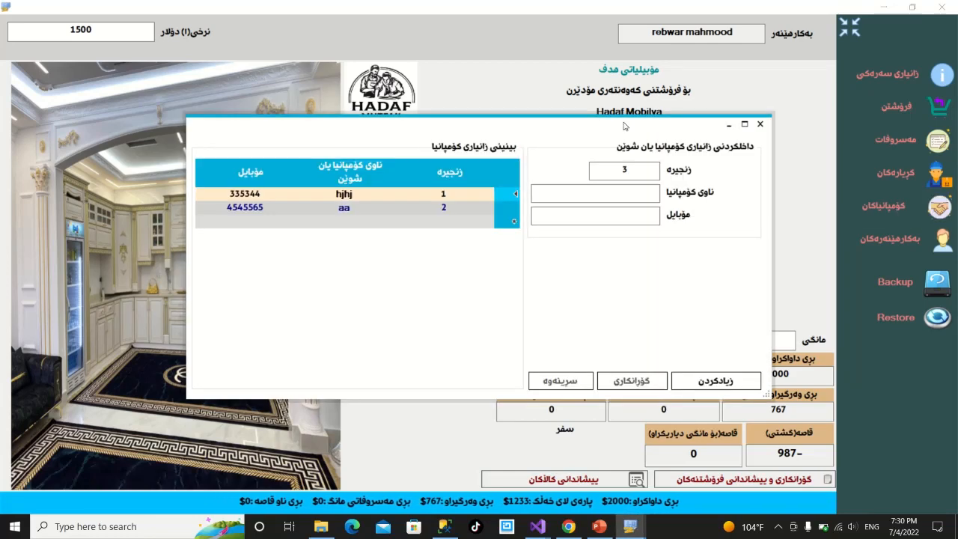
click(507, 208)
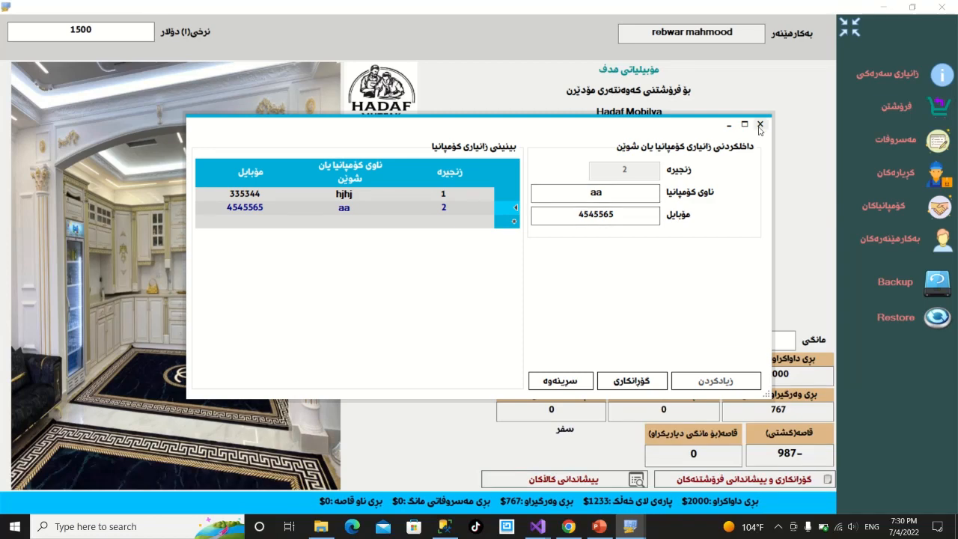
click(759, 125)
click(919, 256)
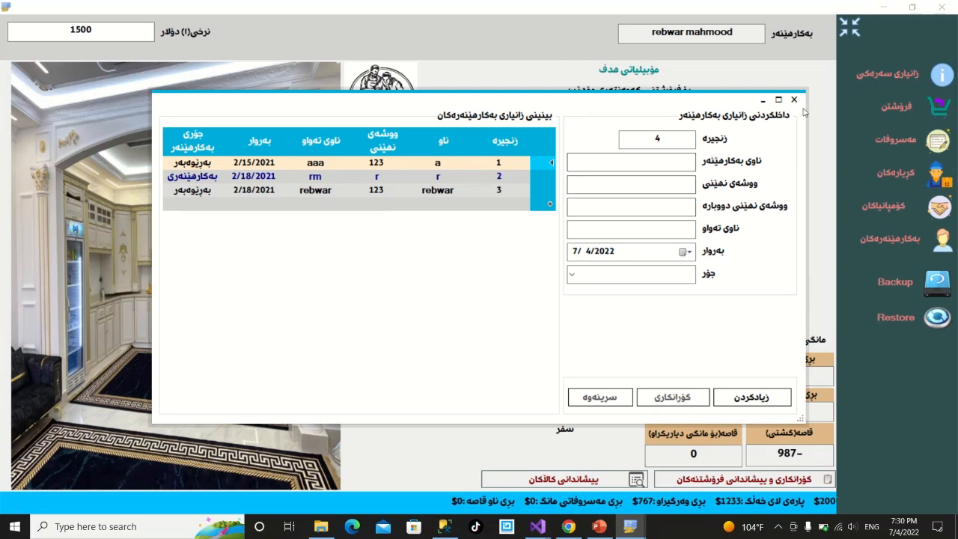
Enter the new username, password and repeated password, dismissing the mismatch warning.
click(573, 273)
click(573, 273)
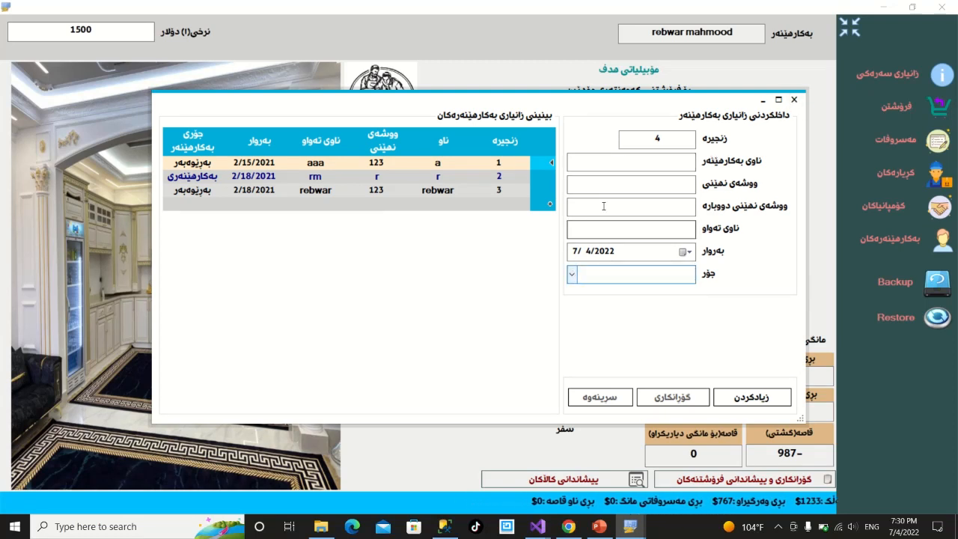
click(610, 163)
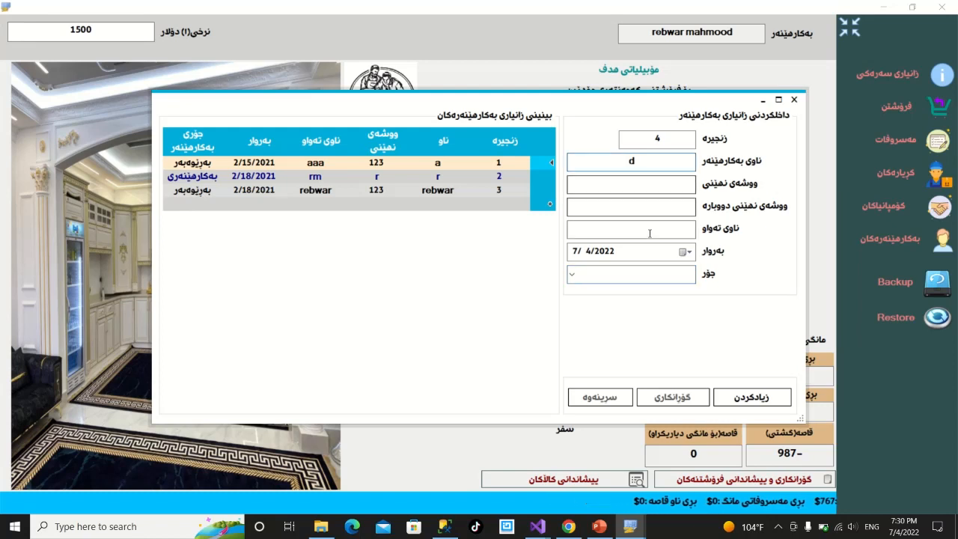
click(626, 187)
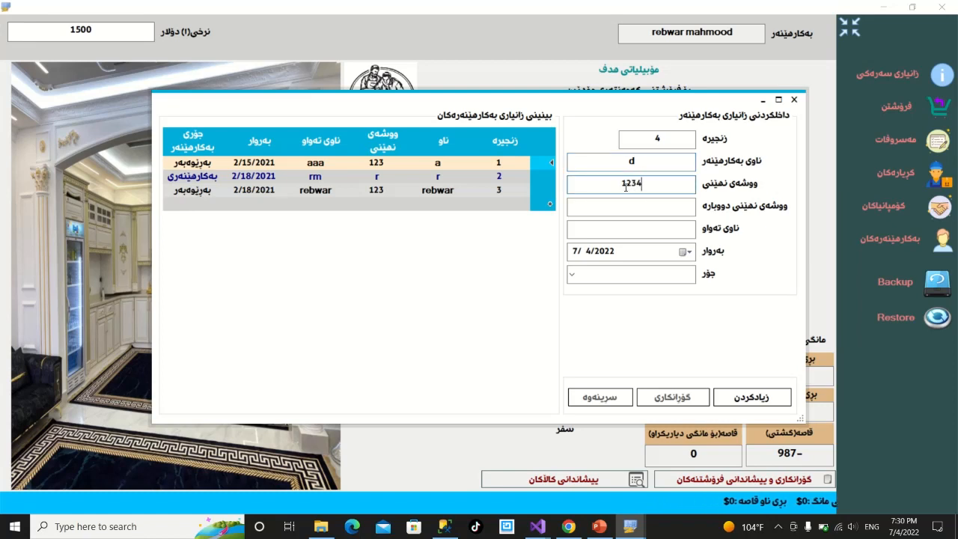
click(637, 205)
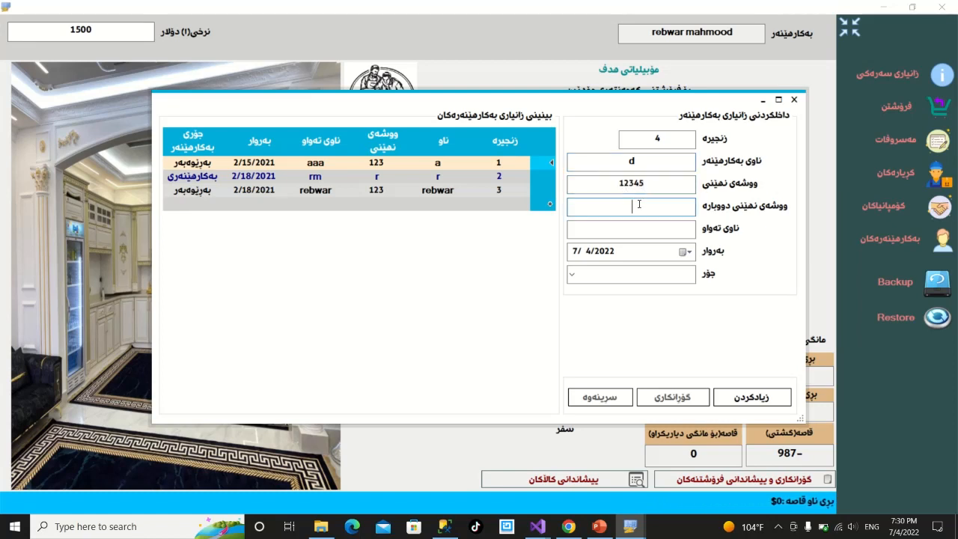
click(650, 226)
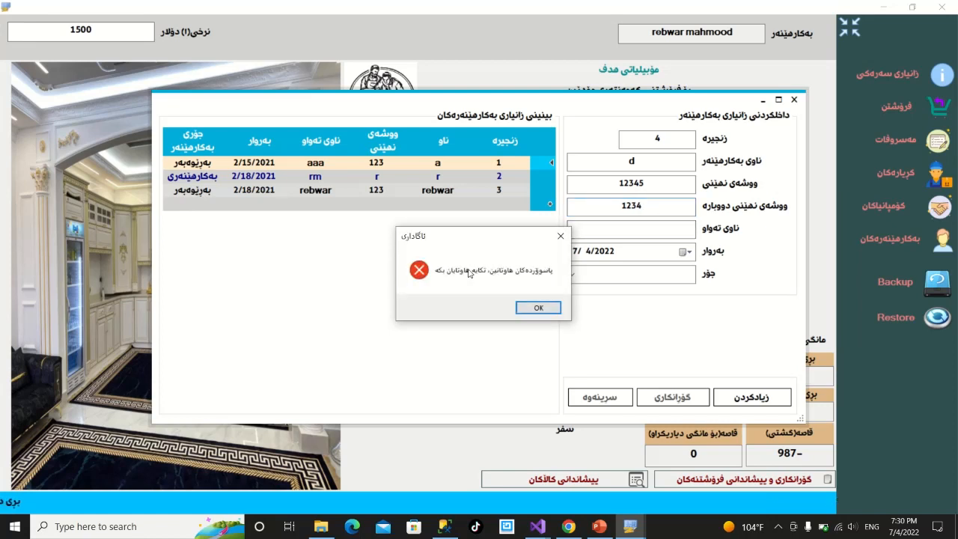
click(522, 311)
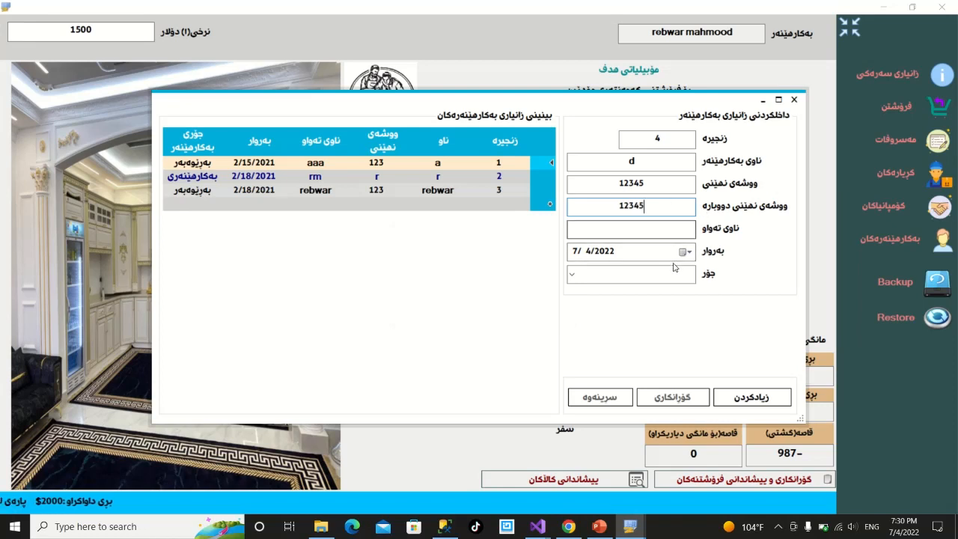
Give user 4 a full name, today's date 7/4/2022 and type بەڕێوەبەر, add them, close the window.
click(672, 224)
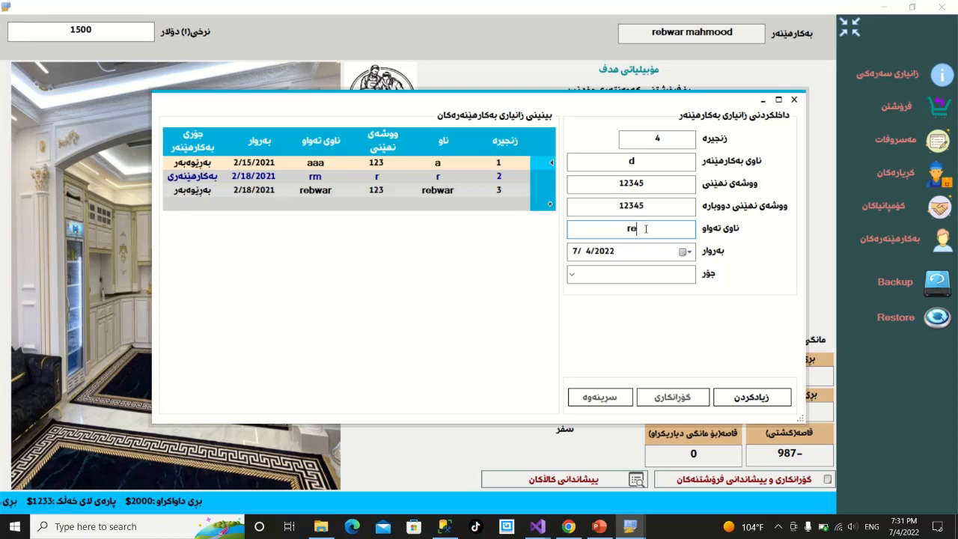
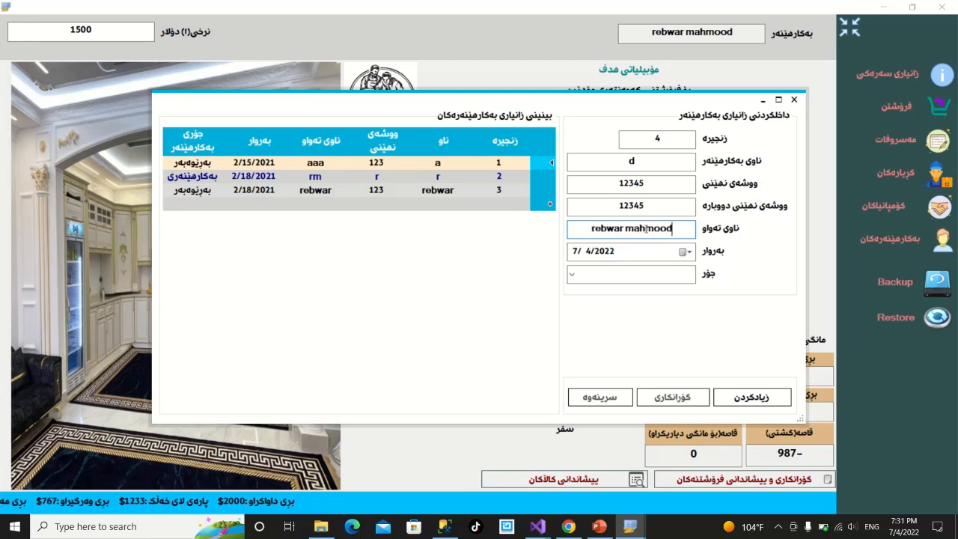
click(688, 252)
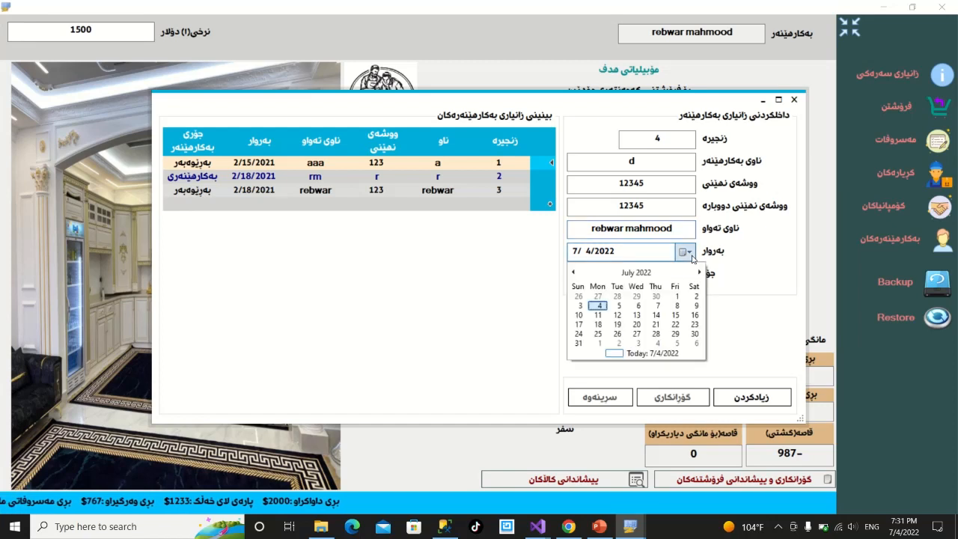
click(688, 252)
click(574, 277)
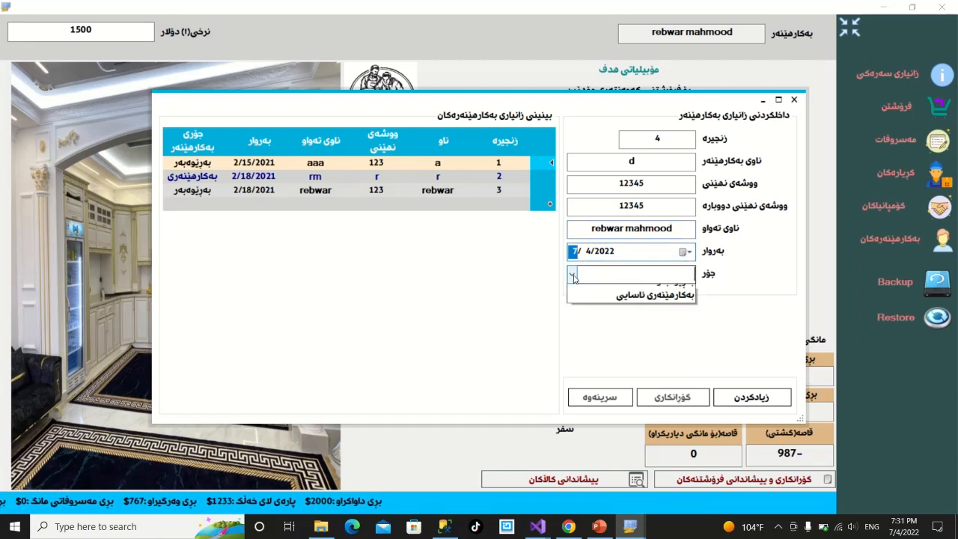
click(623, 298)
click(748, 405)
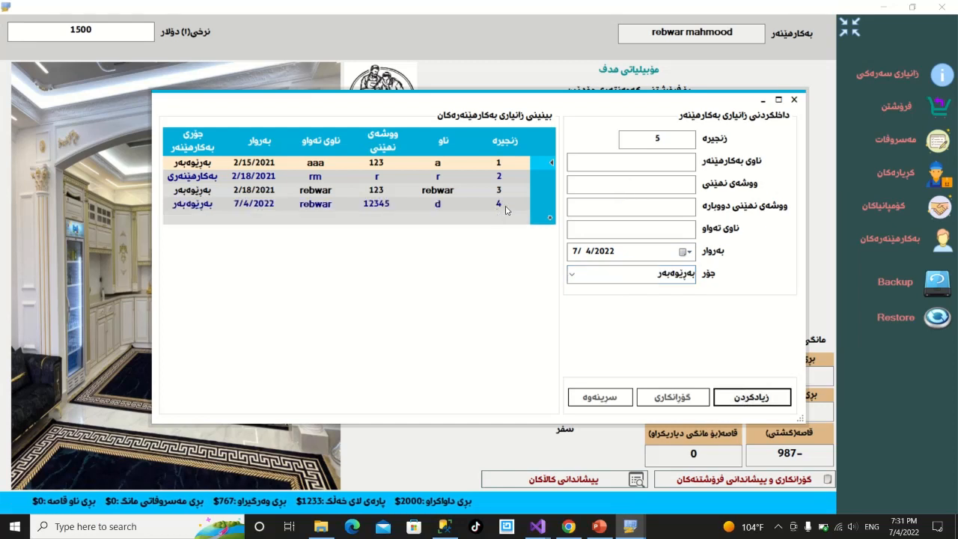
click(794, 100)
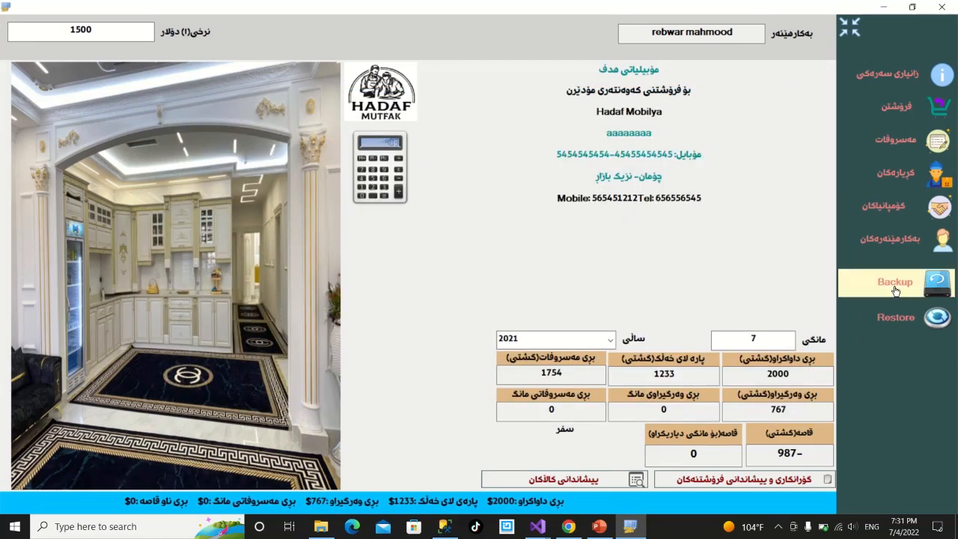
Back up the database to Local Disk (D:), acknowledge the success message, and close the panel.
click(895, 288)
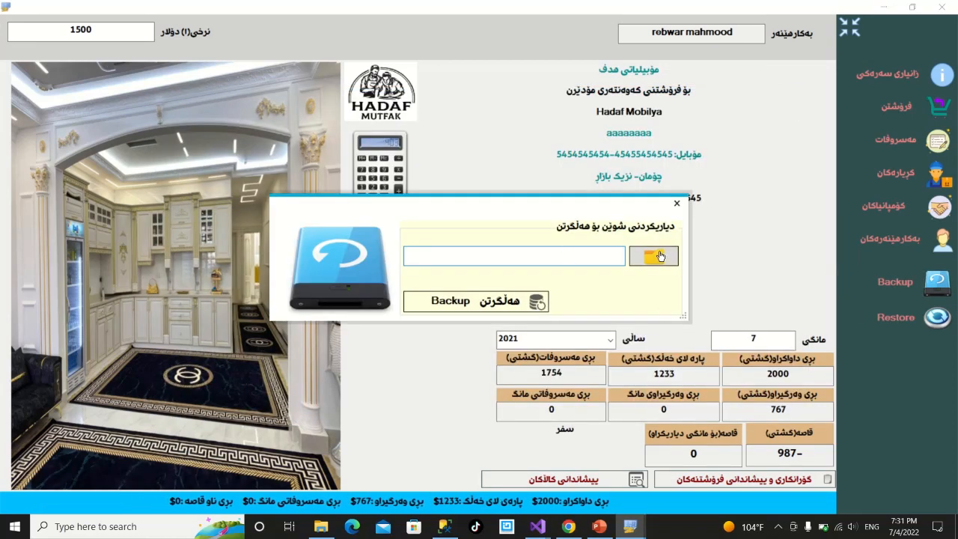
click(654, 256)
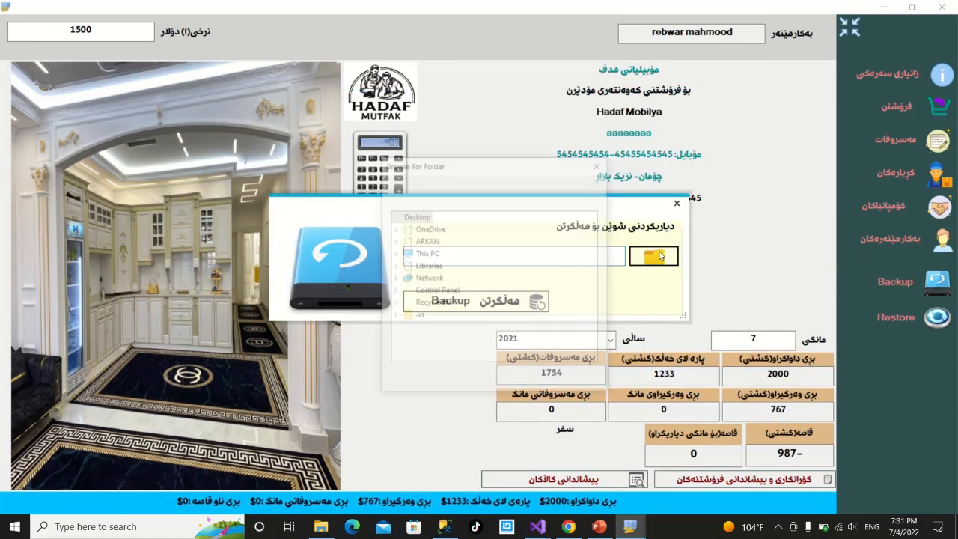
click(395, 255)
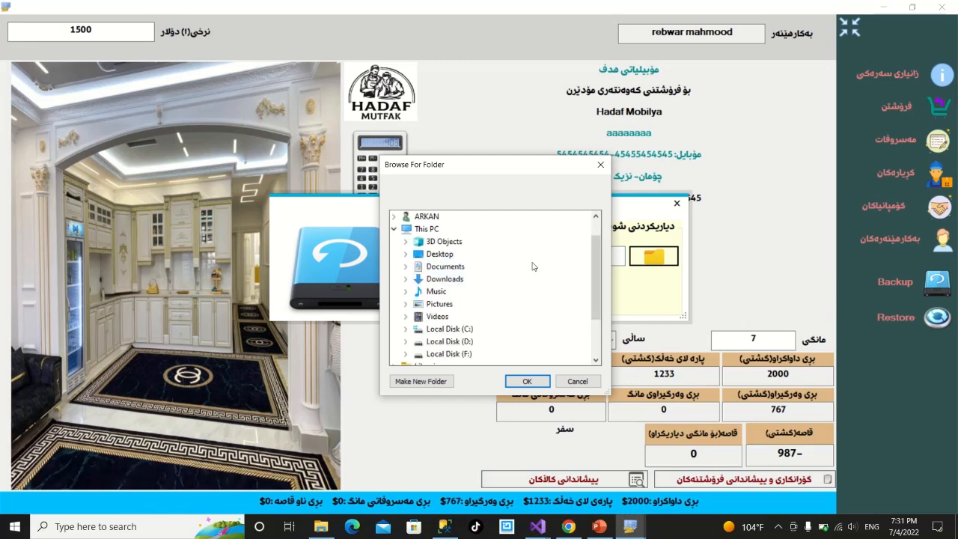
drag(592, 263, 592, 301)
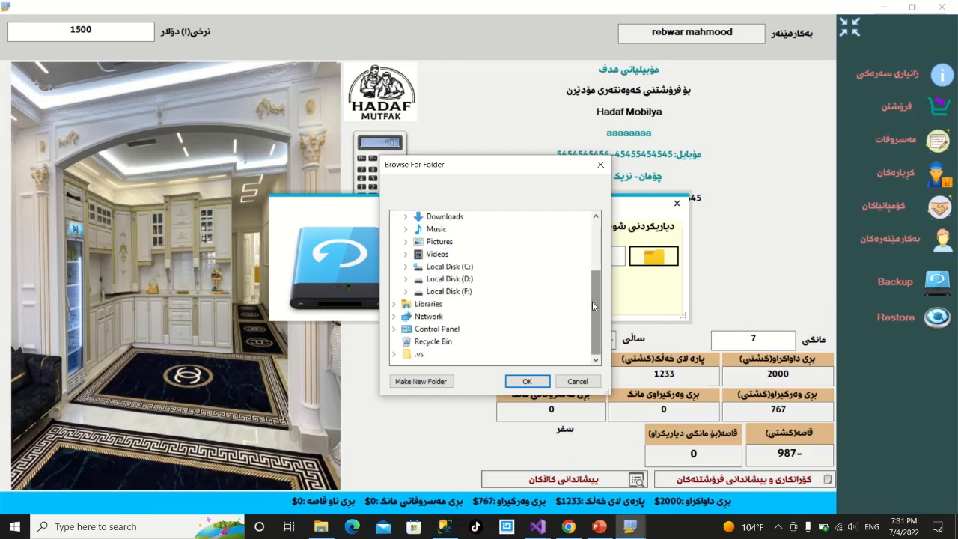
double_click(447, 278)
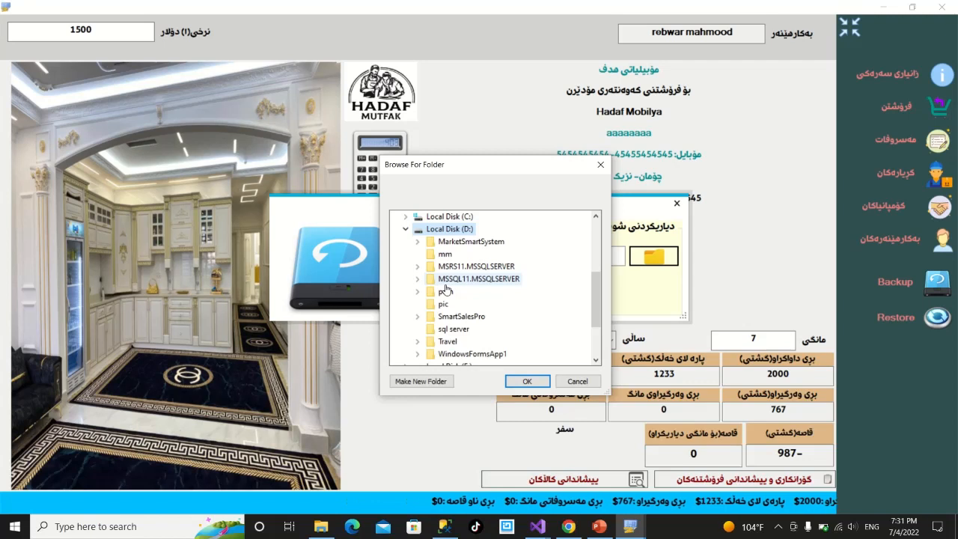
click(516, 382)
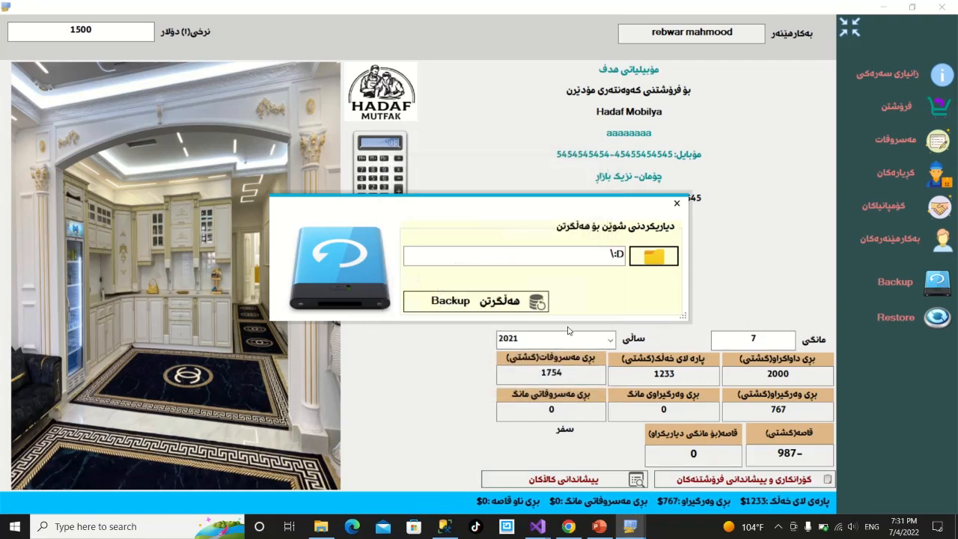
click(458, 306)
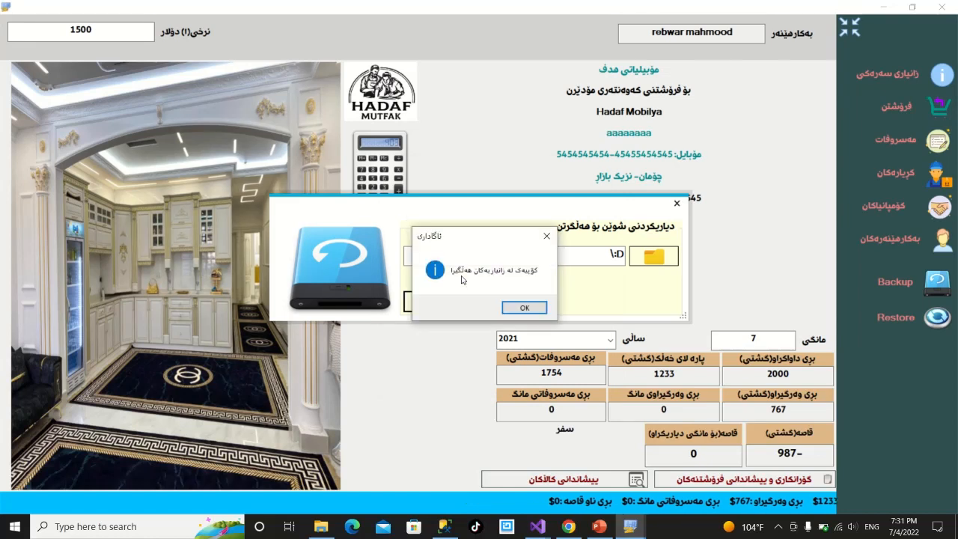
click(509, 311)
click(676, 202)
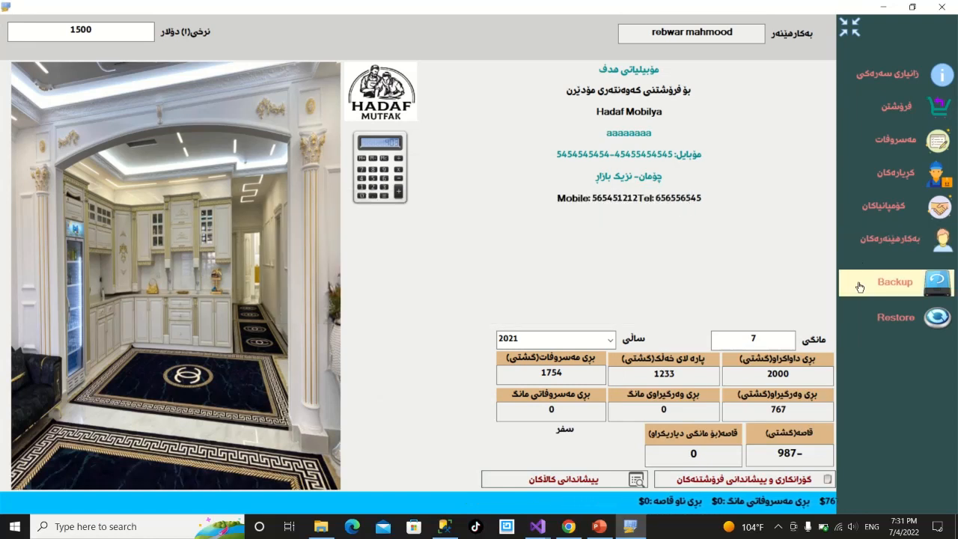
Restore the database from Database_7_4_2022.bak on drive D: and acknowledge the success message.
click(859, 316)
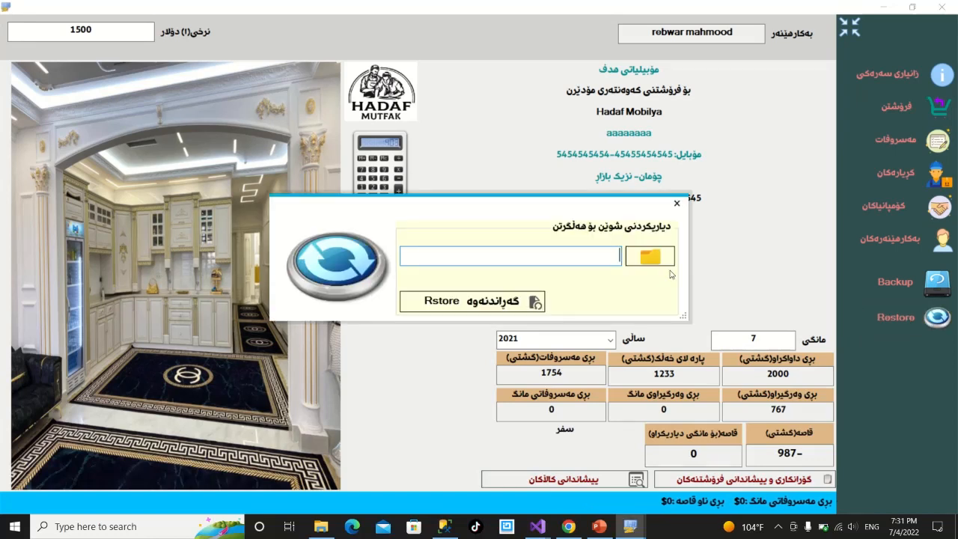
click(428, 309)
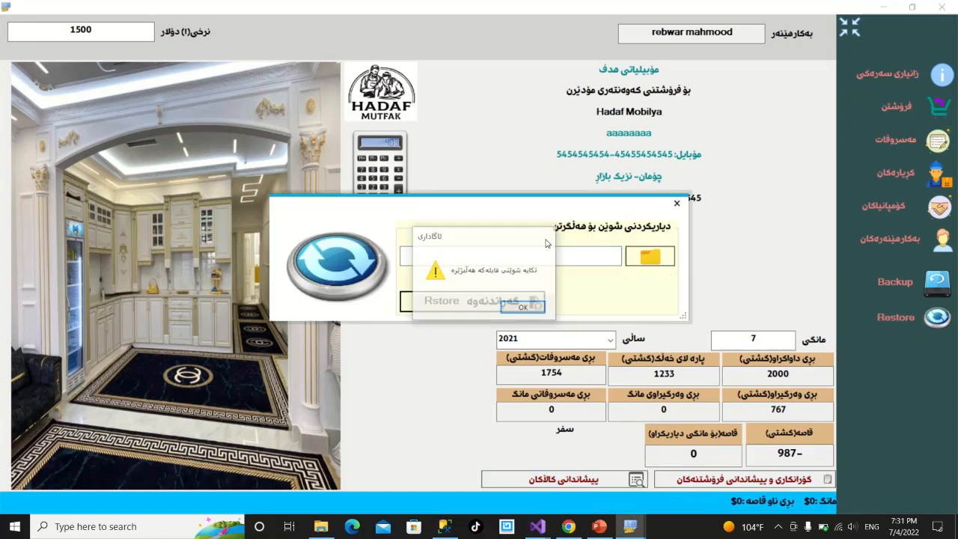
key(Return)
click(659, 259)
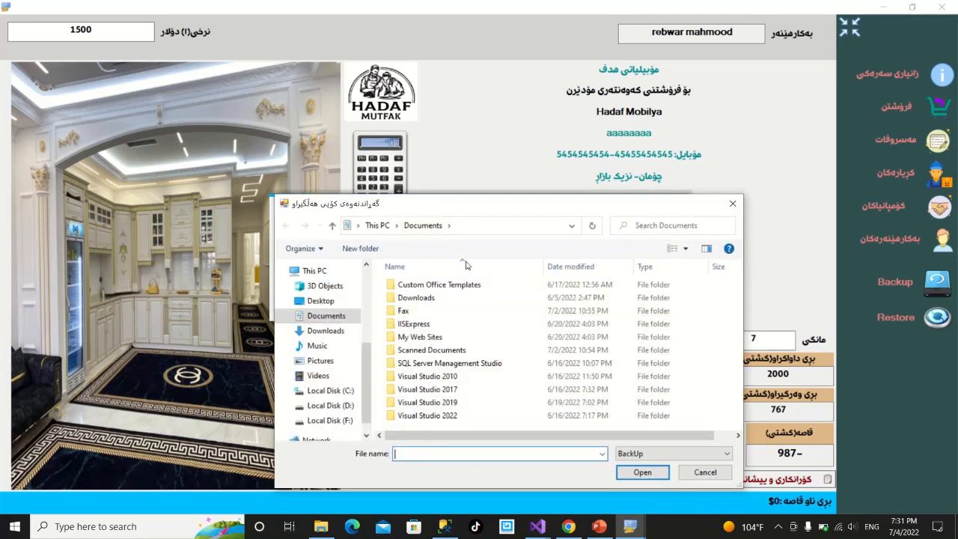
scroll(337, 400, down, 1)
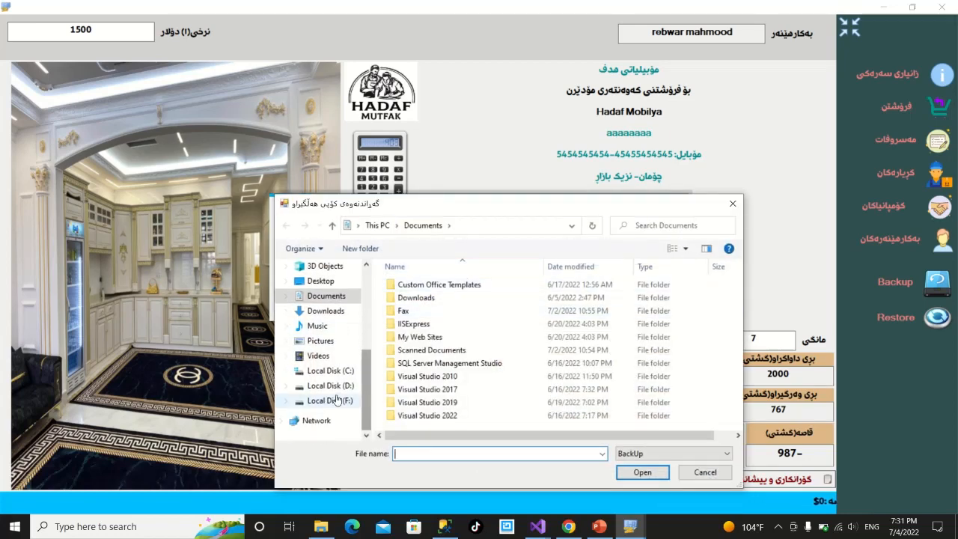
click(337, 401)
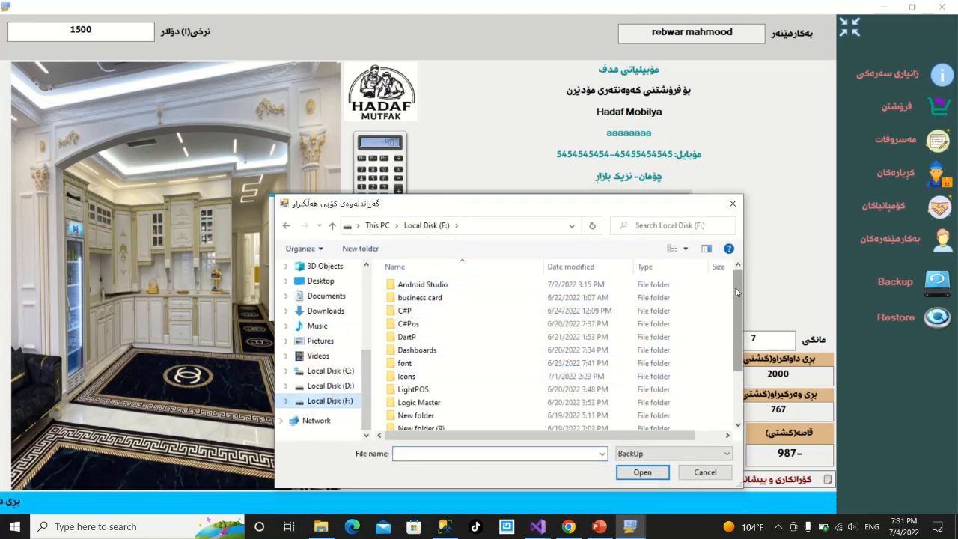
drag(736, 291, 735, 343)
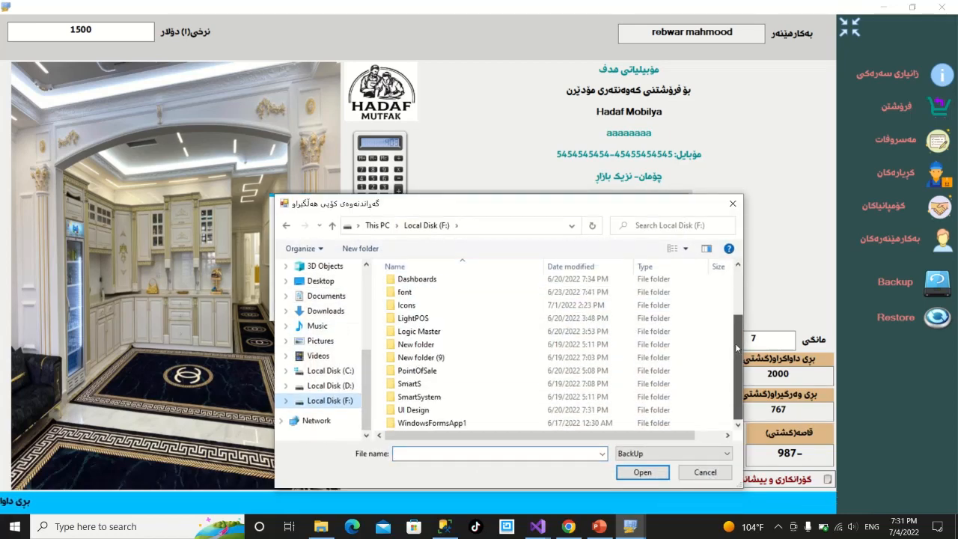
click(337, 384)
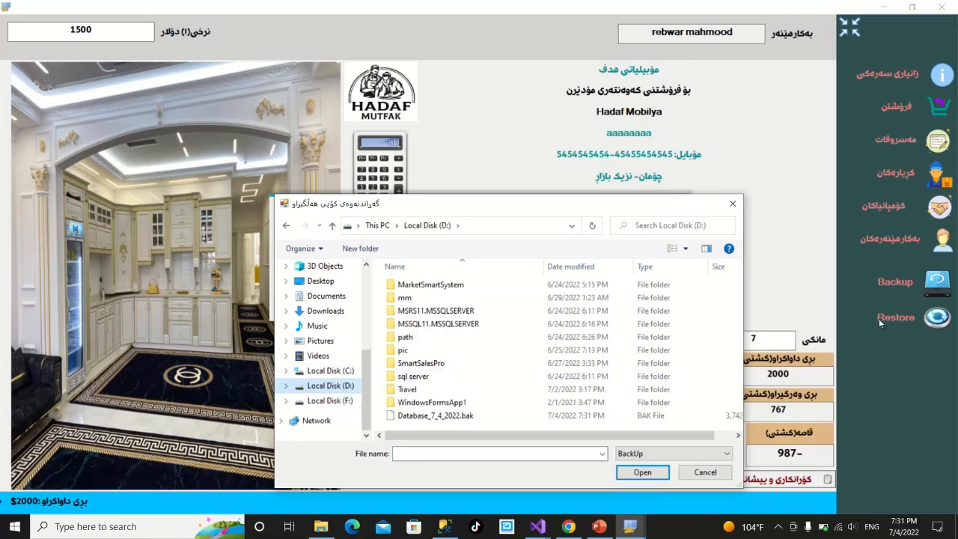
double_click(438, 415)
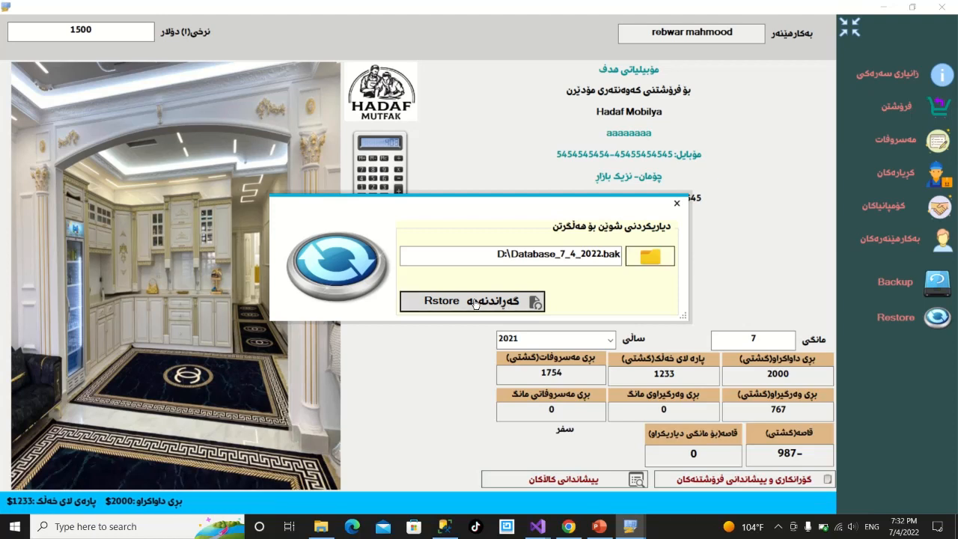
click(474, 301)
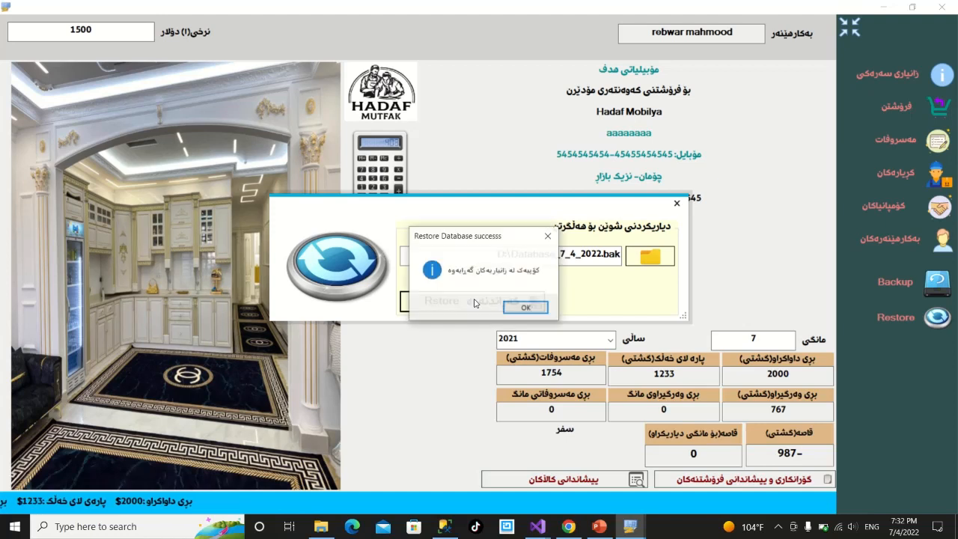
click(525, 307)
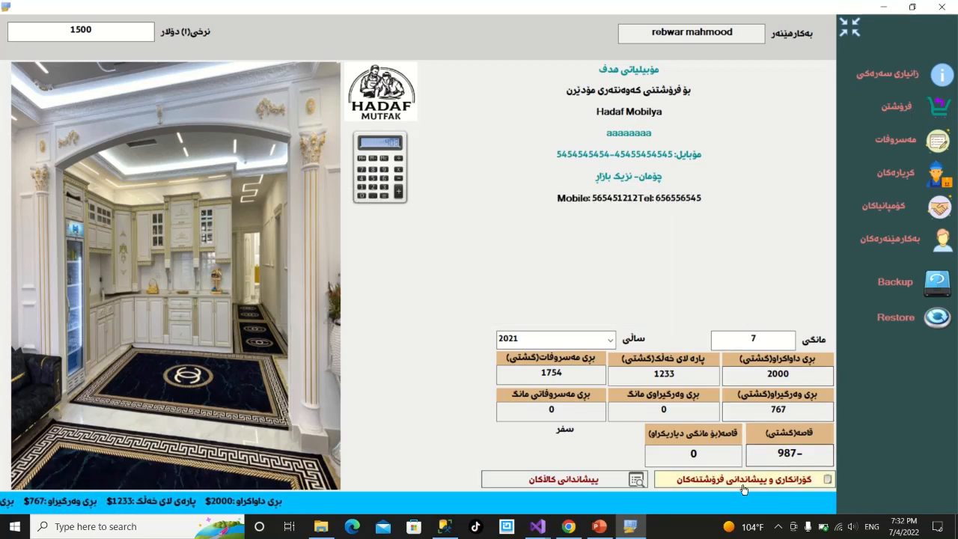
Record a 75000-dinar payment on sale 4 (pppp), then open the new-sale form.
click(744, 479)
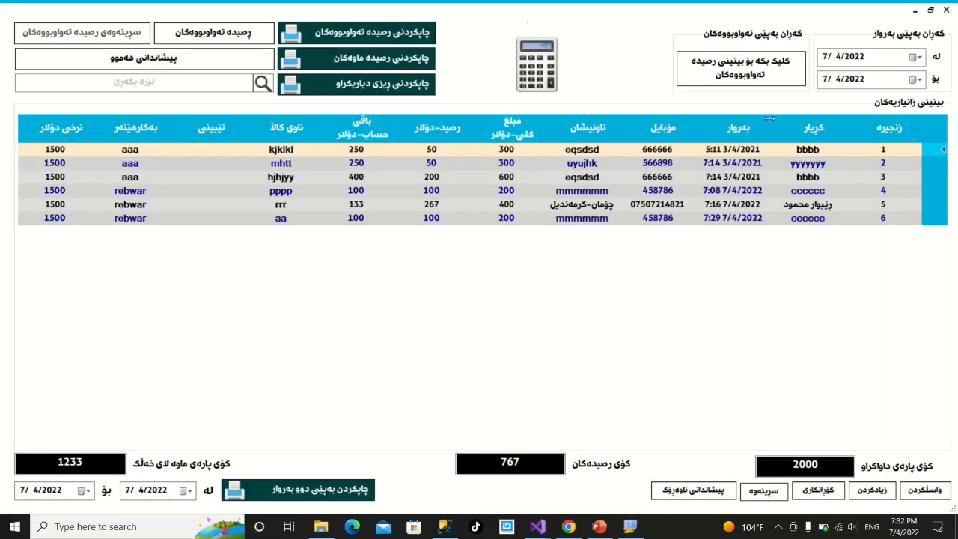
click(934, 194)
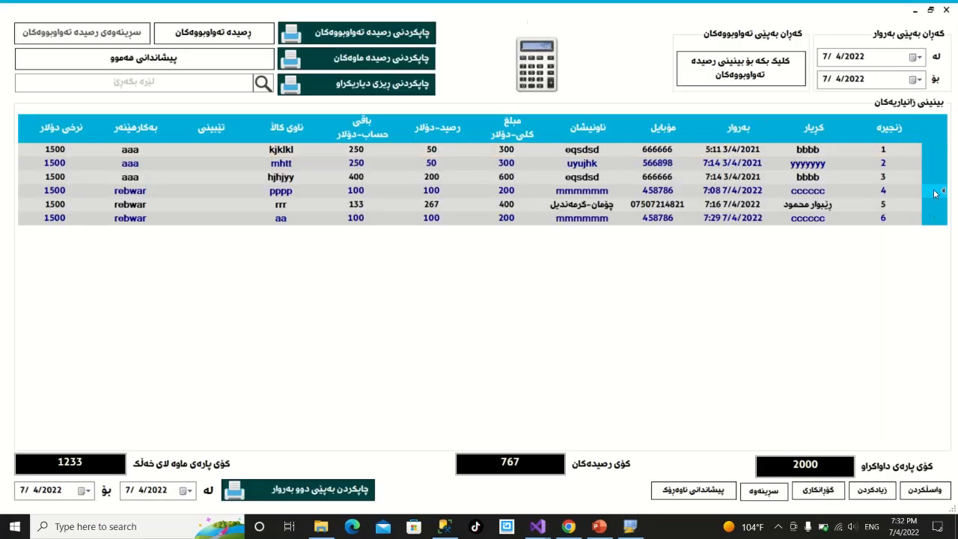
click(924, 489)
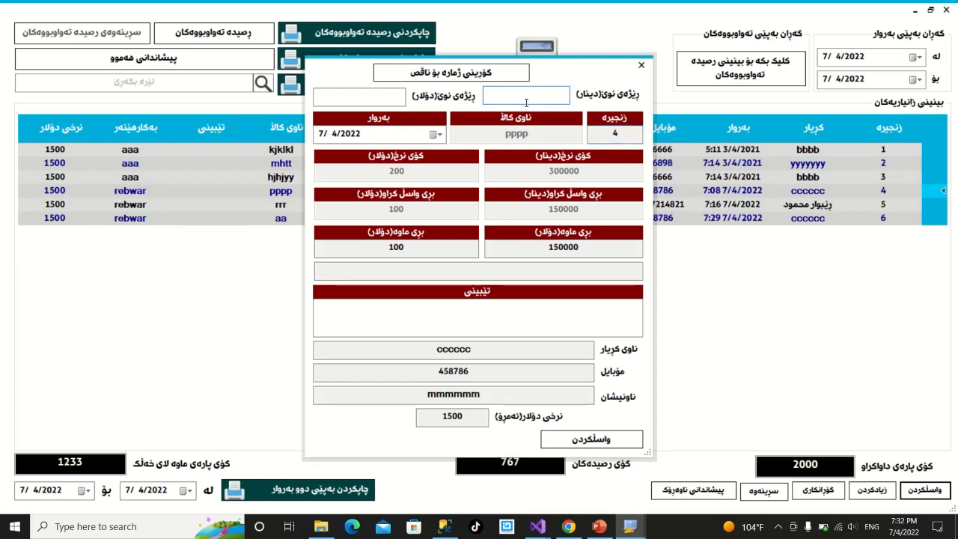
text(7500)
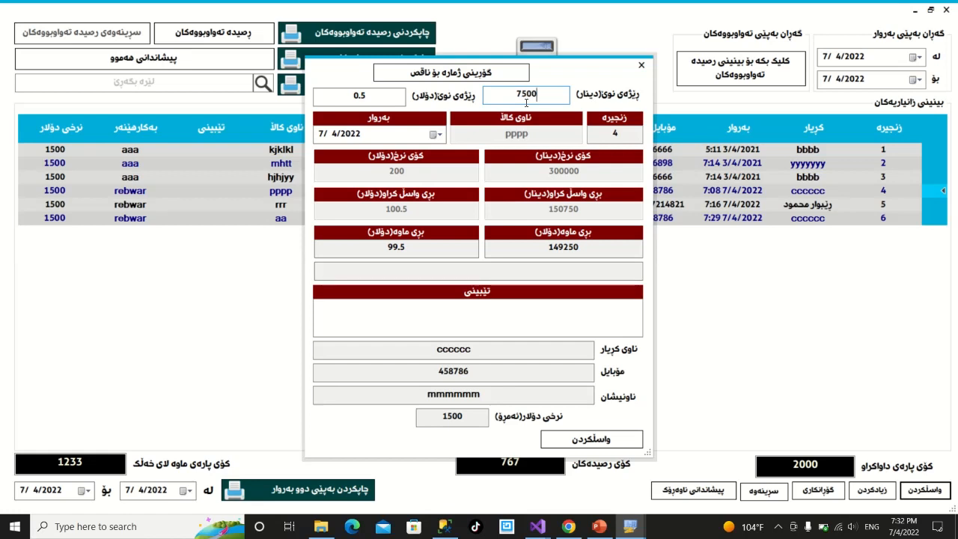
text(0)
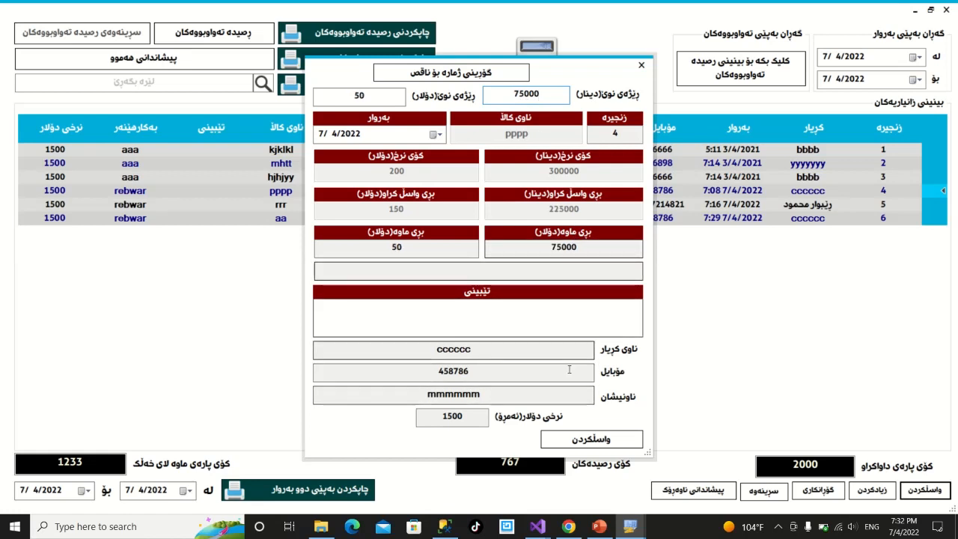
click(587, 446)
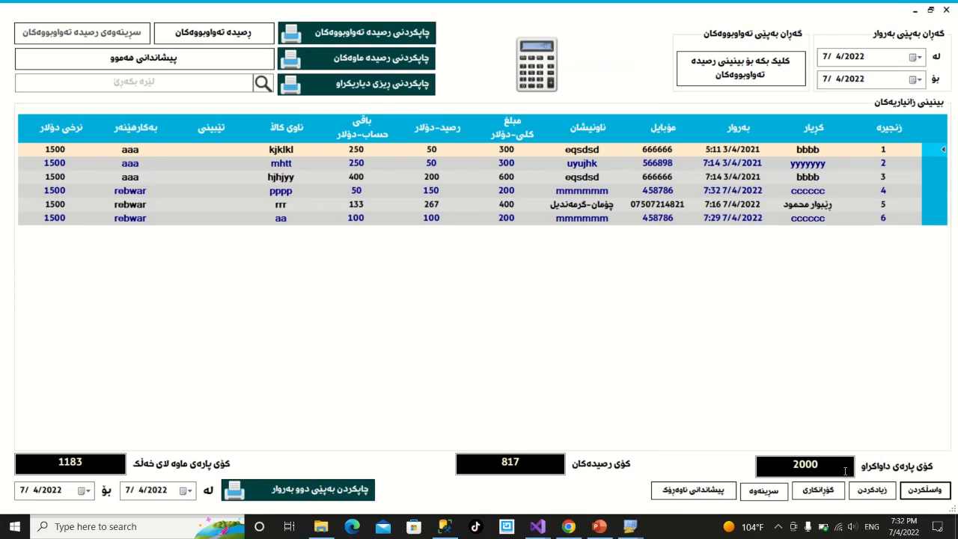
click(873, 490)
click(876, 491)
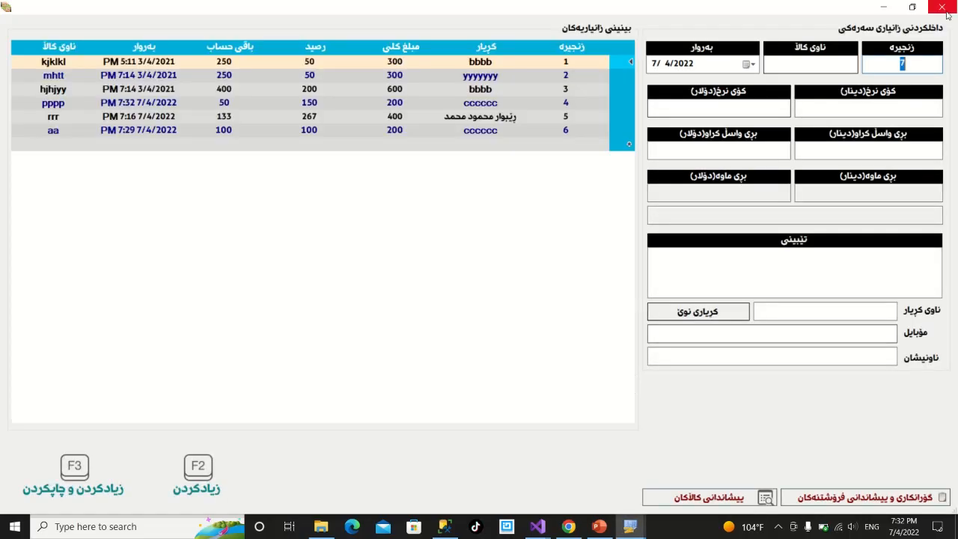
click(946, 8)
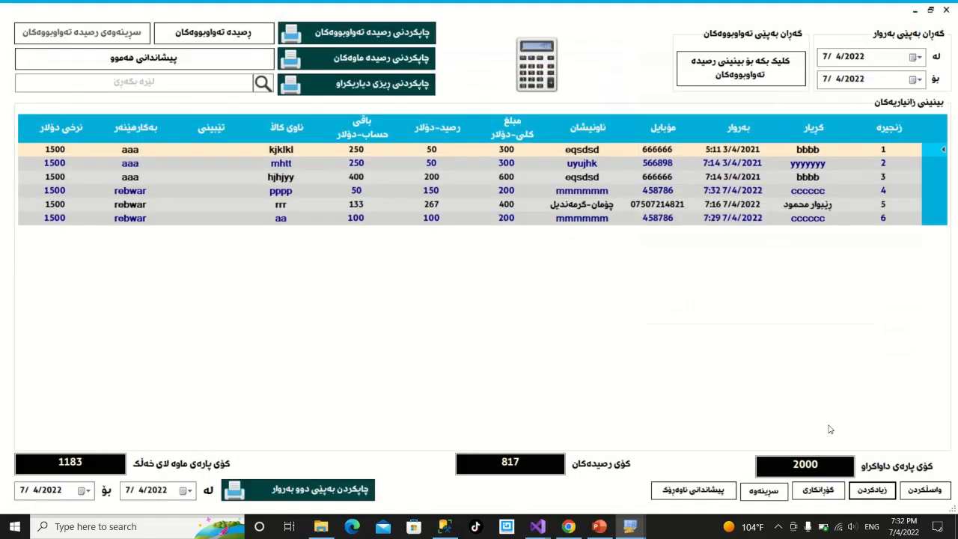
click(821, 488)
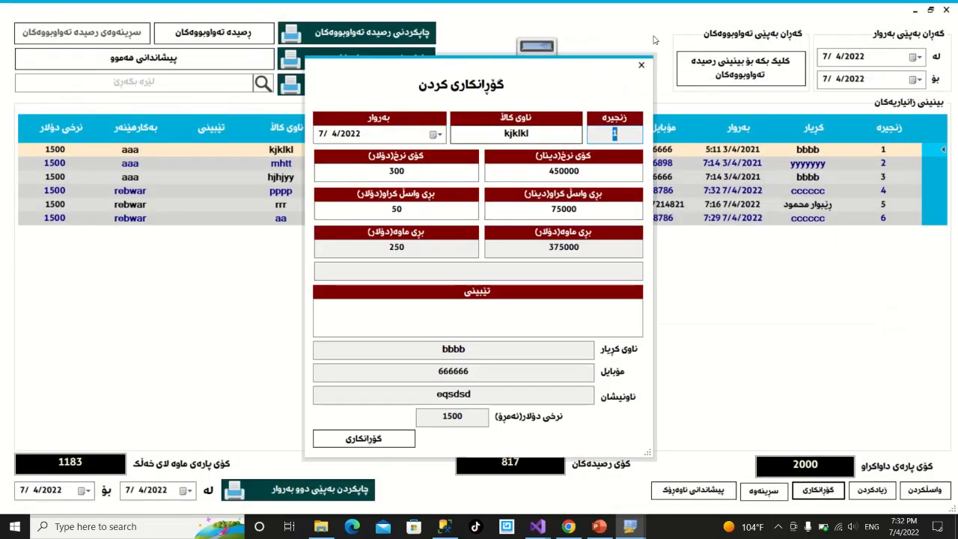
click(641, 66)
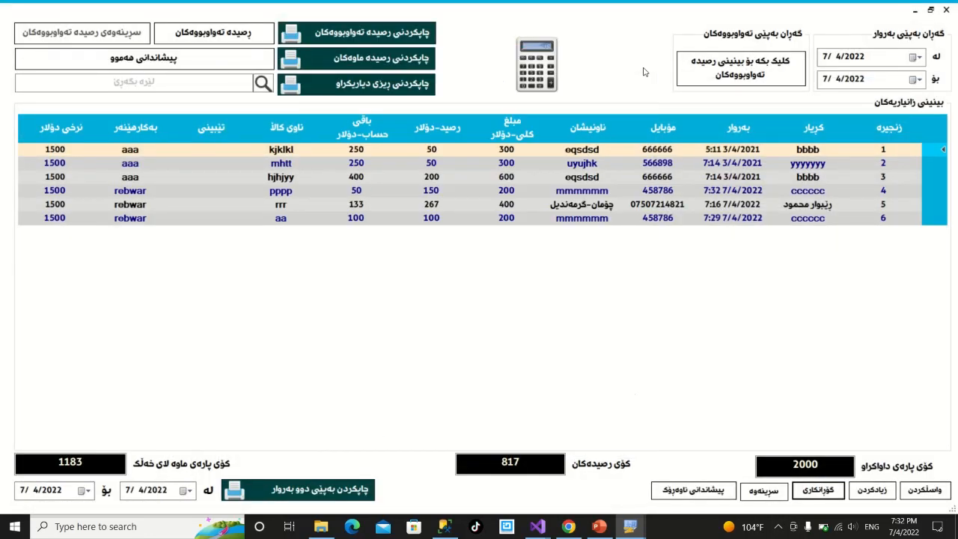
click(756, 493)
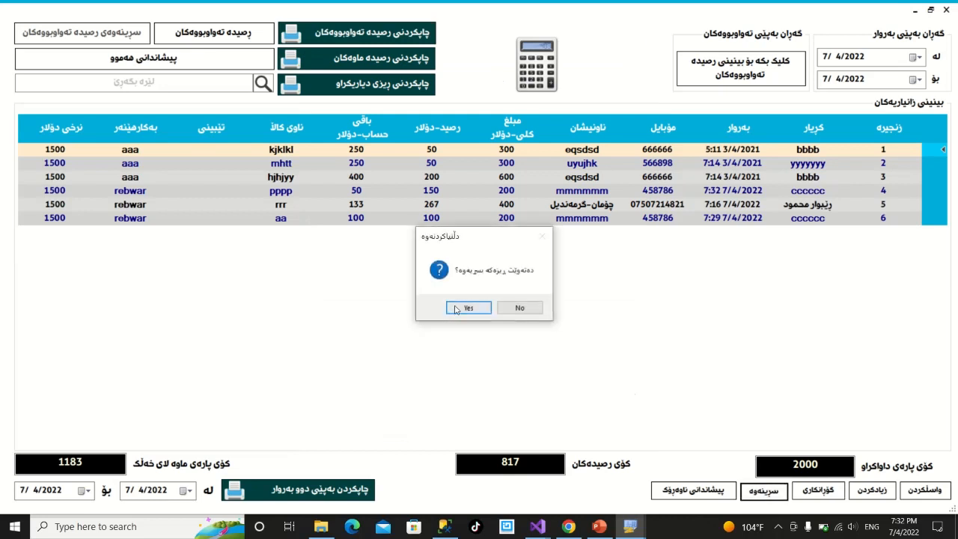
click(519, 309)
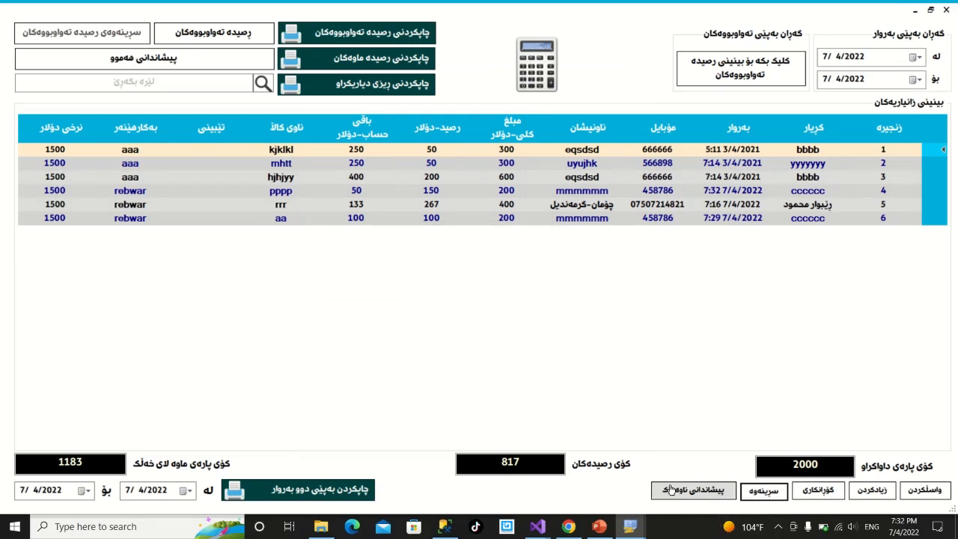
click(678, 490)
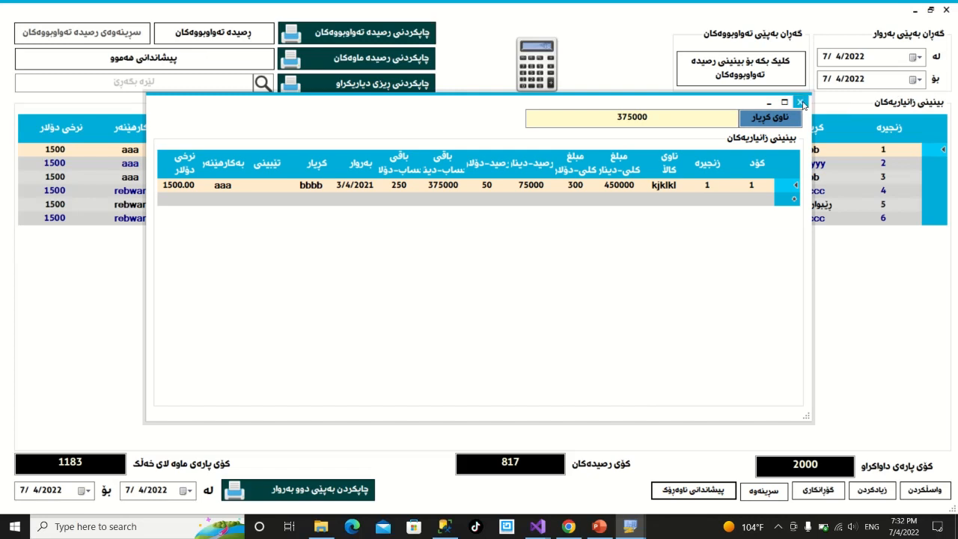
click(800, 102)
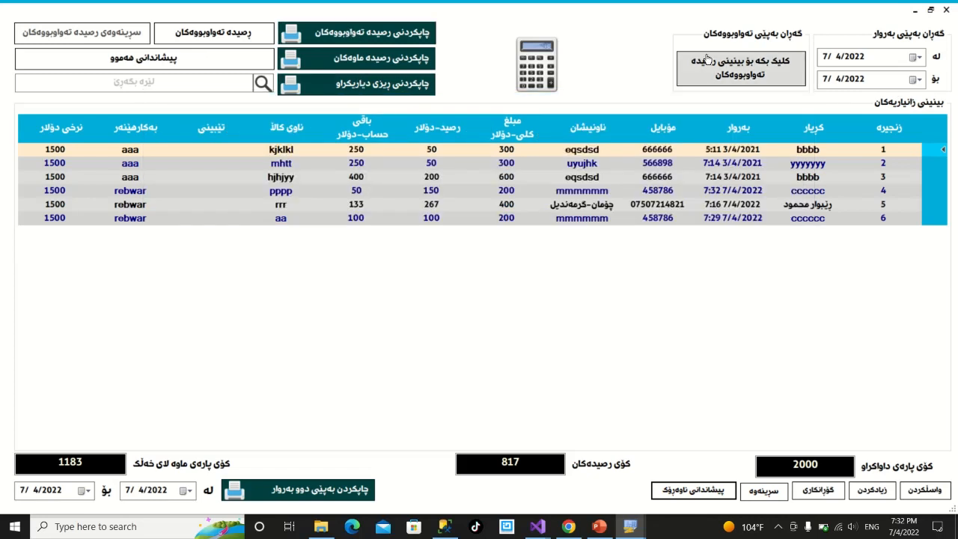
Filter the sales payments report to completed receipts, show all again, and close it.
click(707, 59)
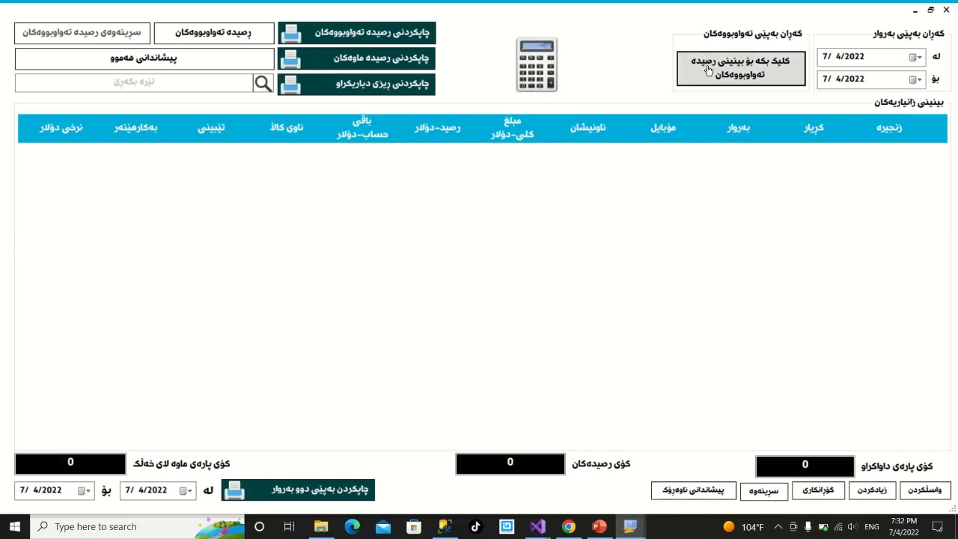
click(171, 59)
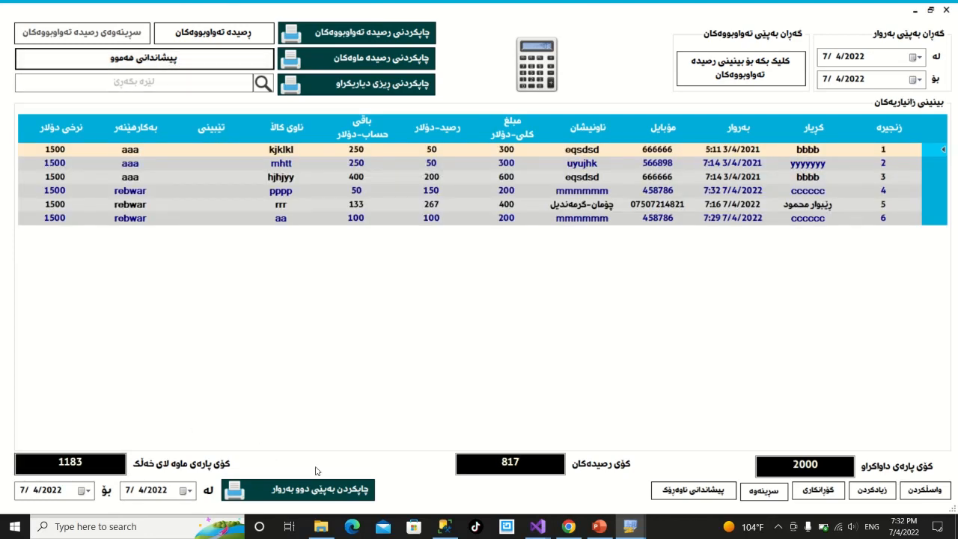
click(945, 9)
View the sold items list full-screen, then close it.
click(594, 482)
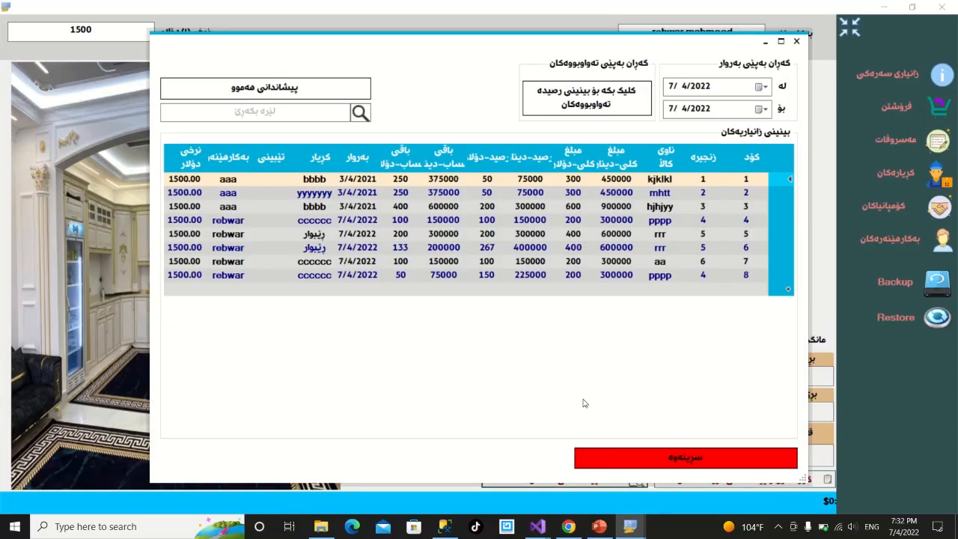
click(780, 40)
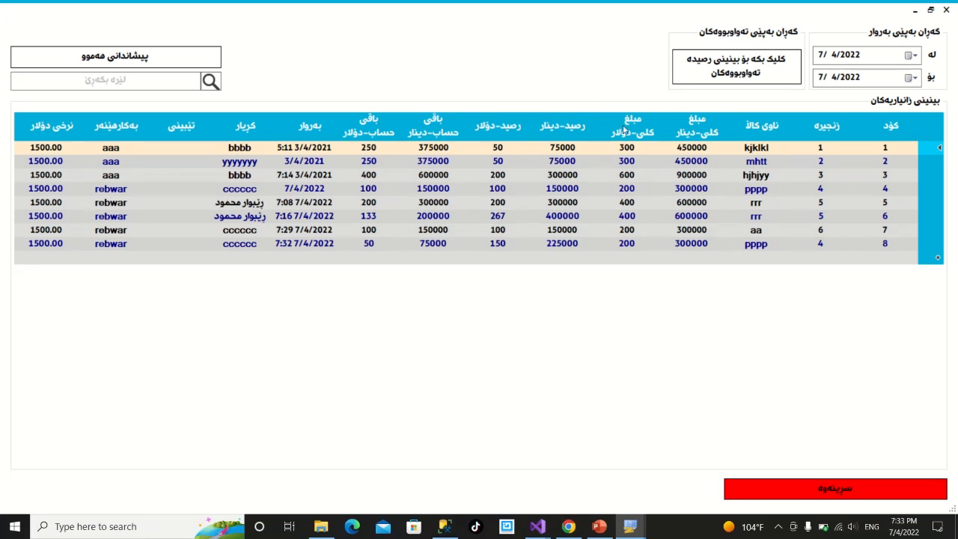
click(945, 9)
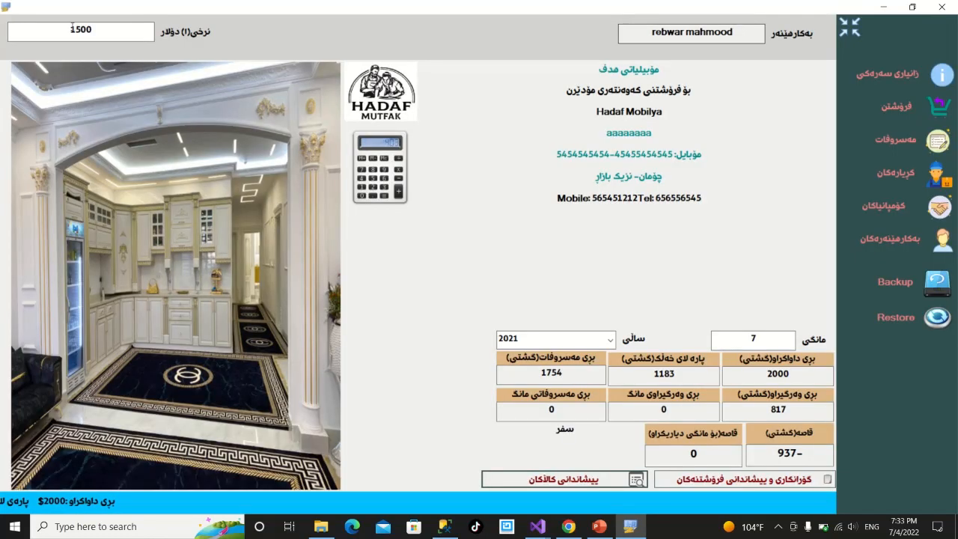
Quit SmartSalesPro, answering No to the backup prompt.
drag(72, 28, 101, 33)
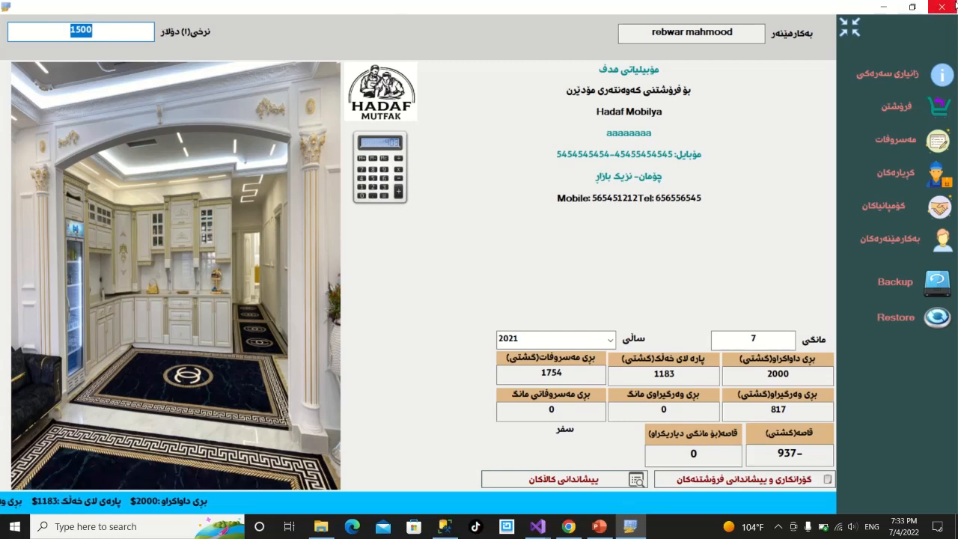
click(937, 6)
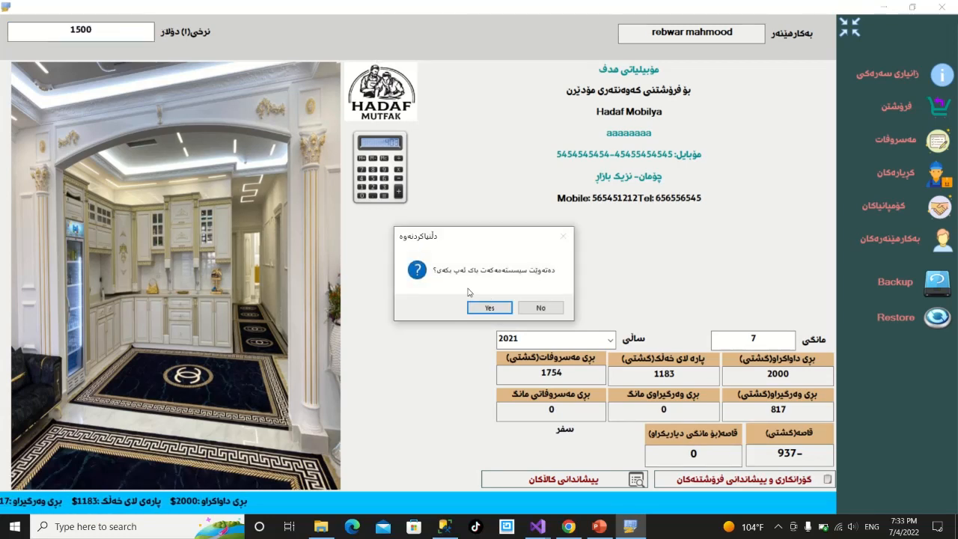
click(529, 307)
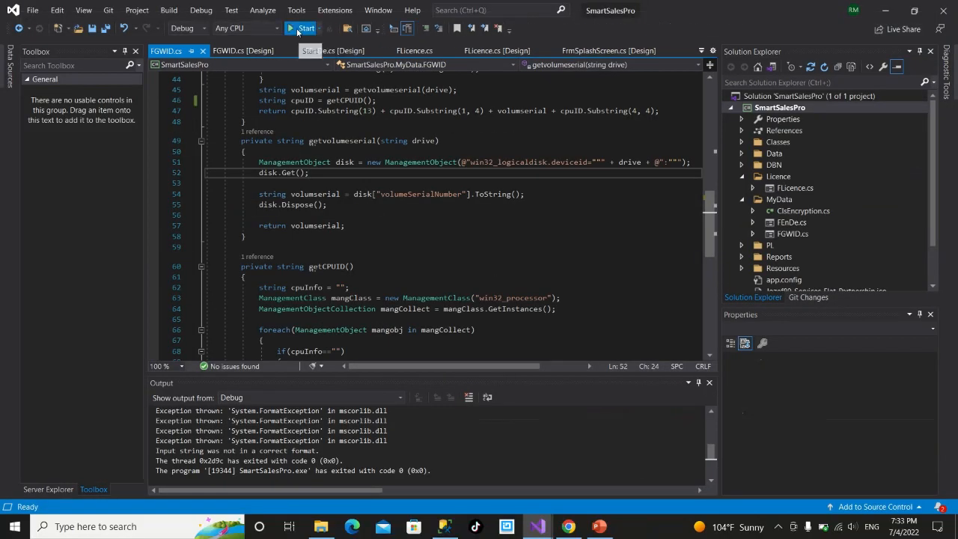
Restart SmartSalesPro in debug mode, continue on the خۆرایی free trial, and log in with username and password.
click(298, 31)
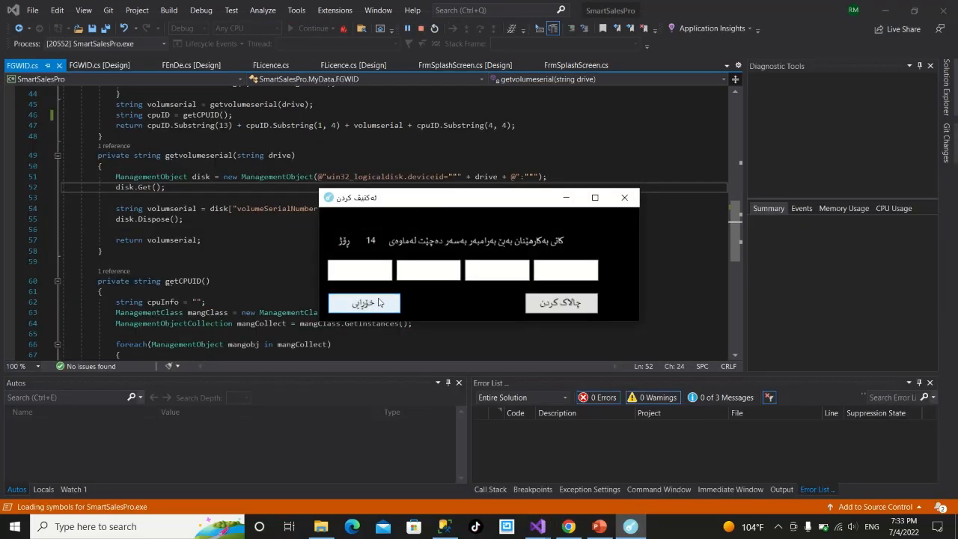
click(379, 303)
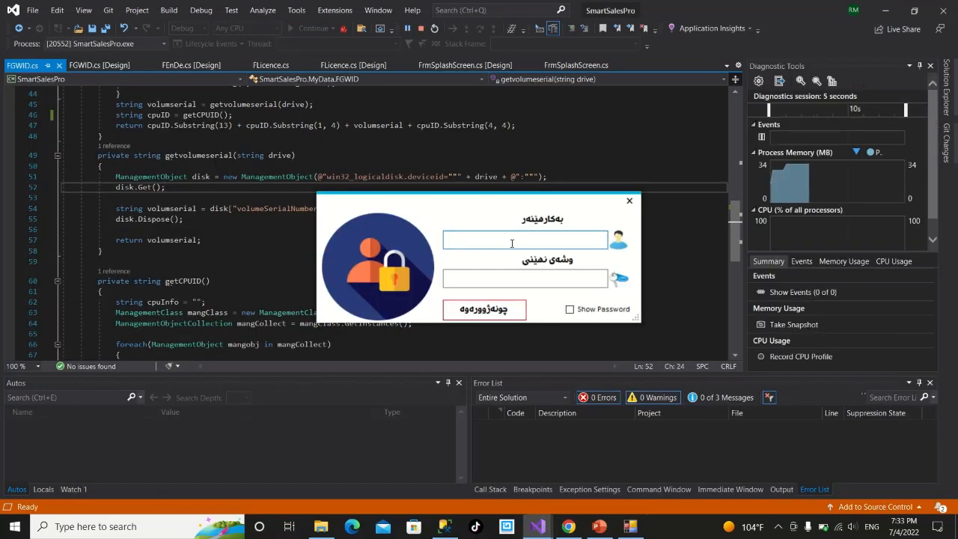
click(512, 244)
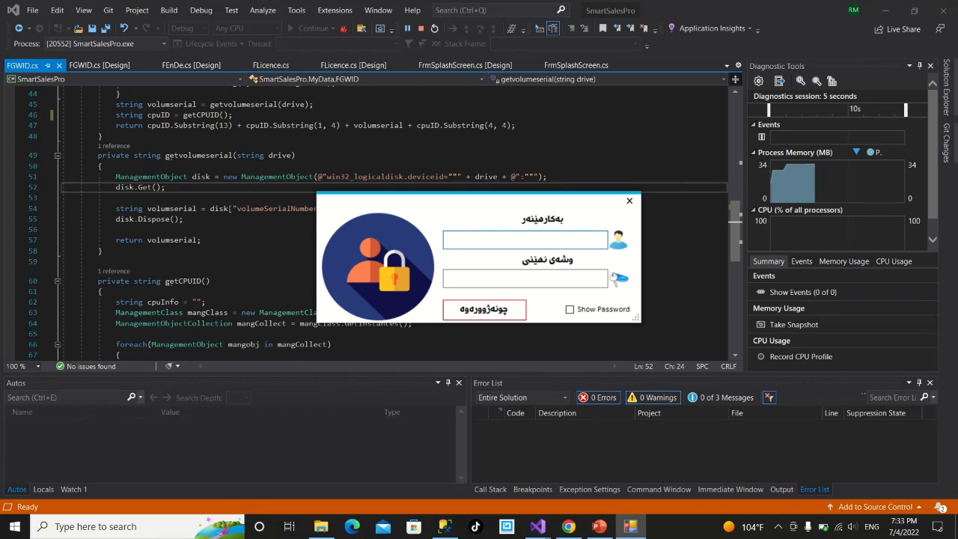
click(520, 276)
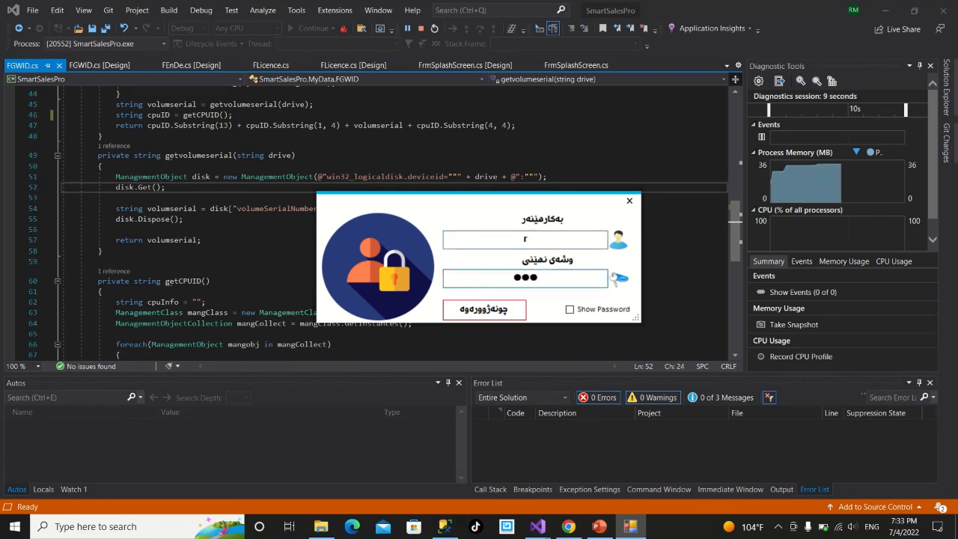
drag(548, 276, 511, 276)
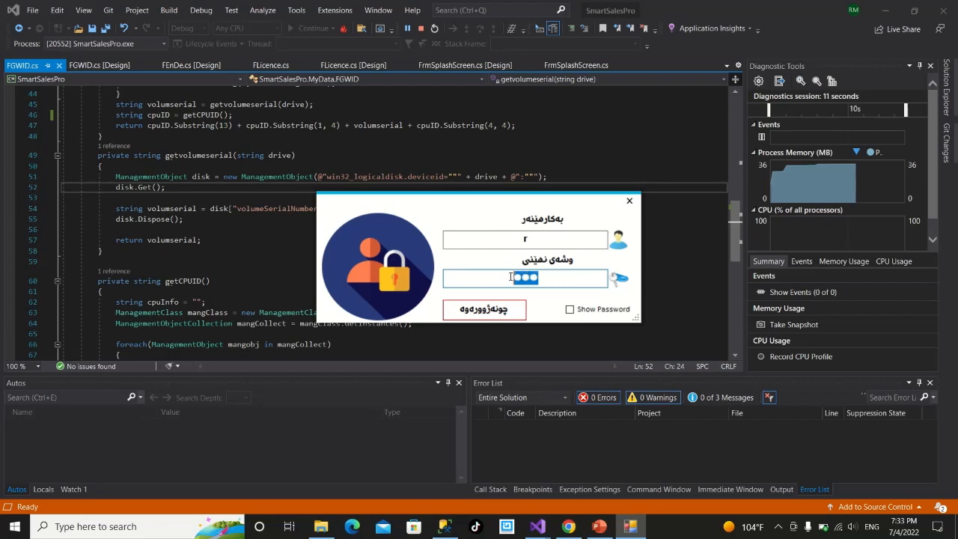
click(524, 240)
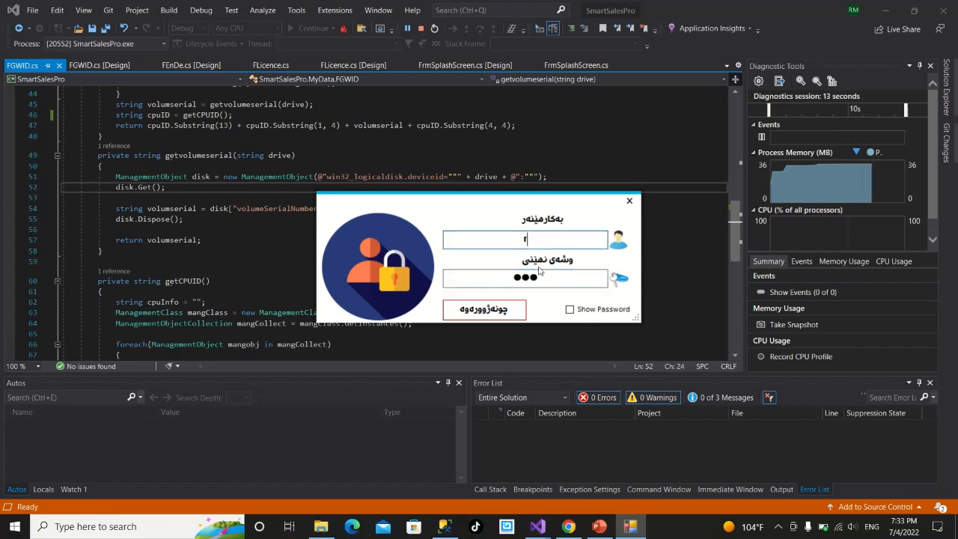
drag(543, 277, 504, 281)
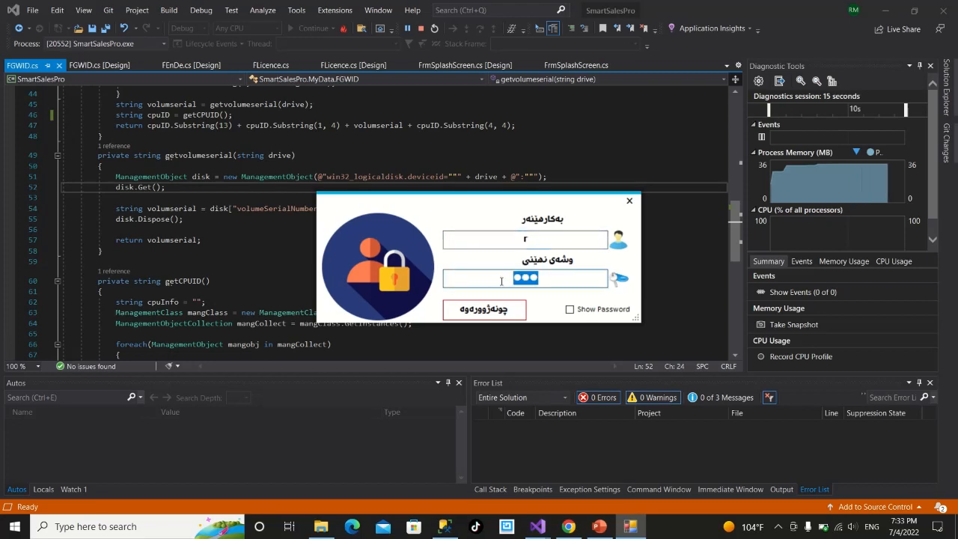
key(Return)
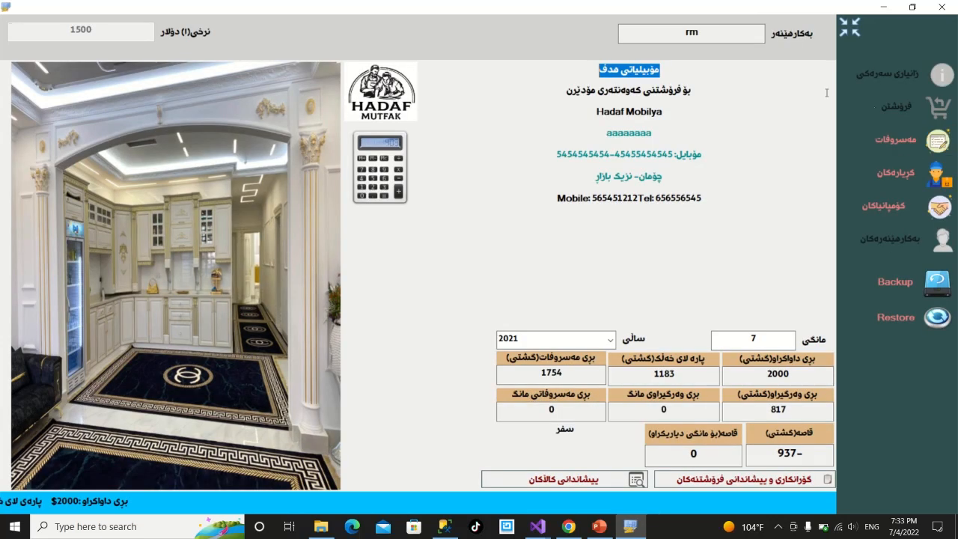